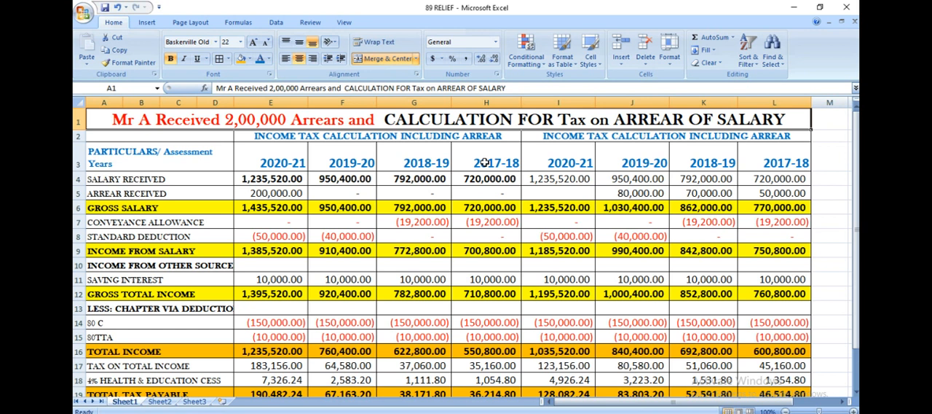
- Examine the first 2020-21 column from salary and arrear received through deductions, total income and cess to total tax payable
click(256, 194)
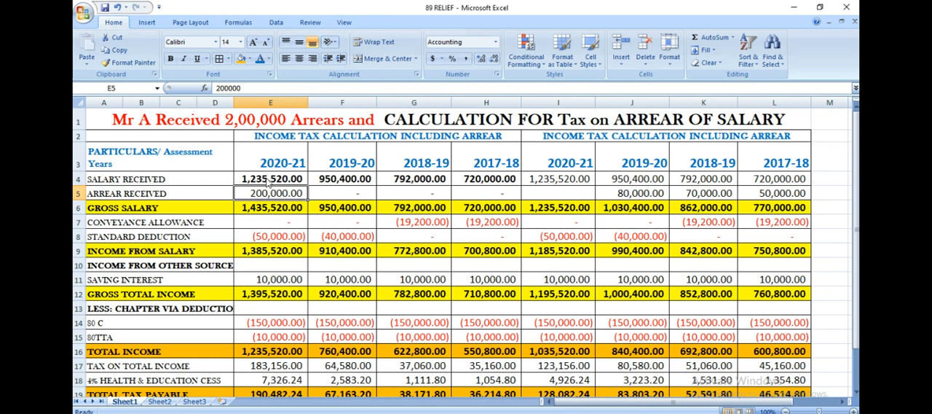
click(263, 178)
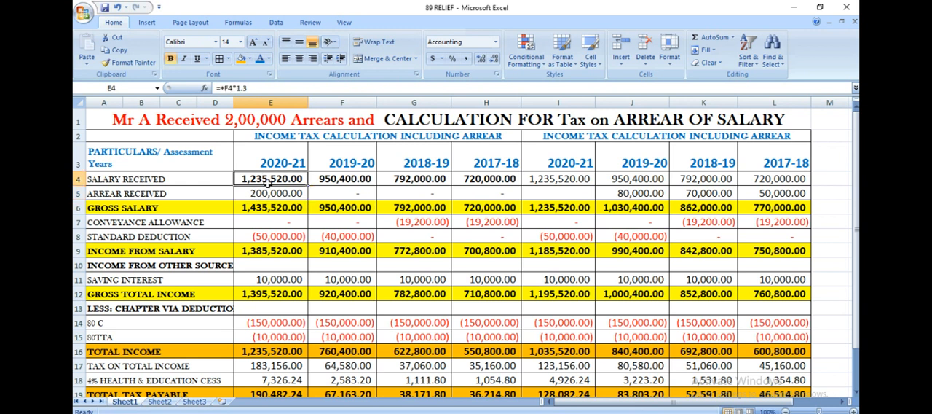
click(272, 190)
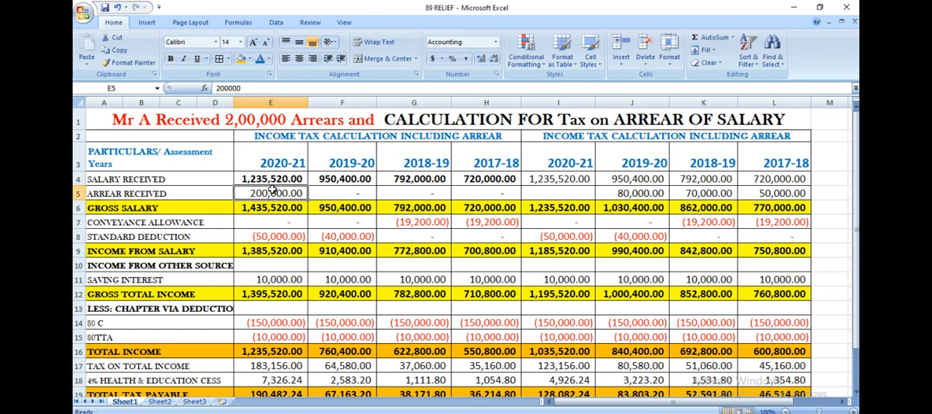
click(269, 239)
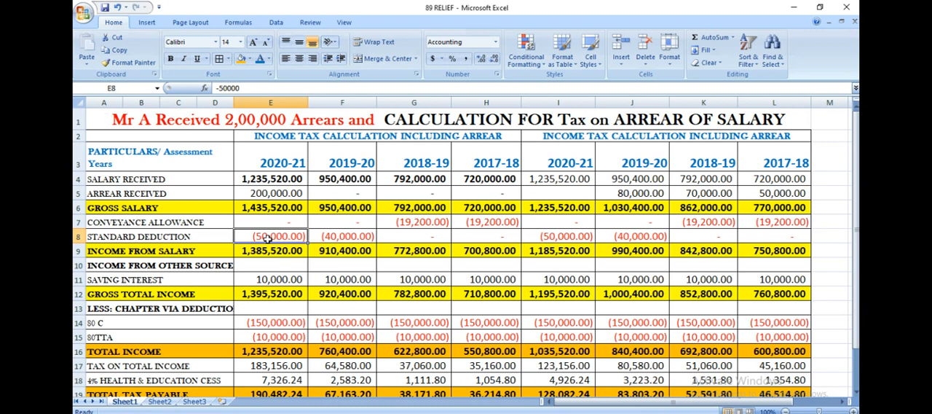
click(277, 255)
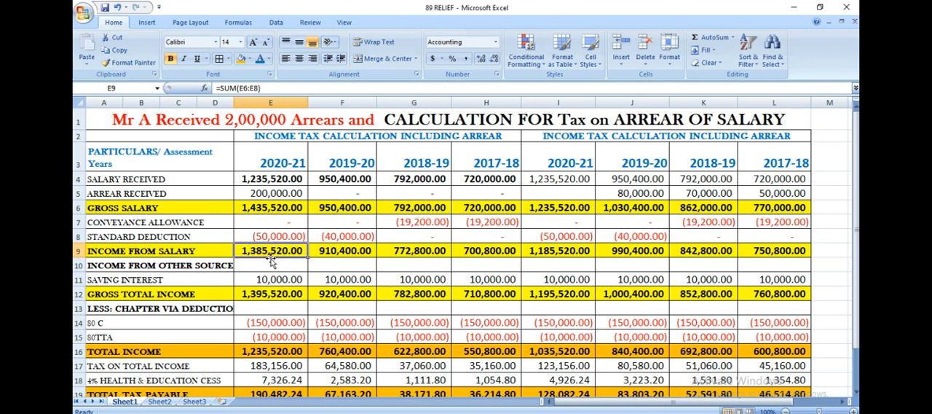
click(278, 284)
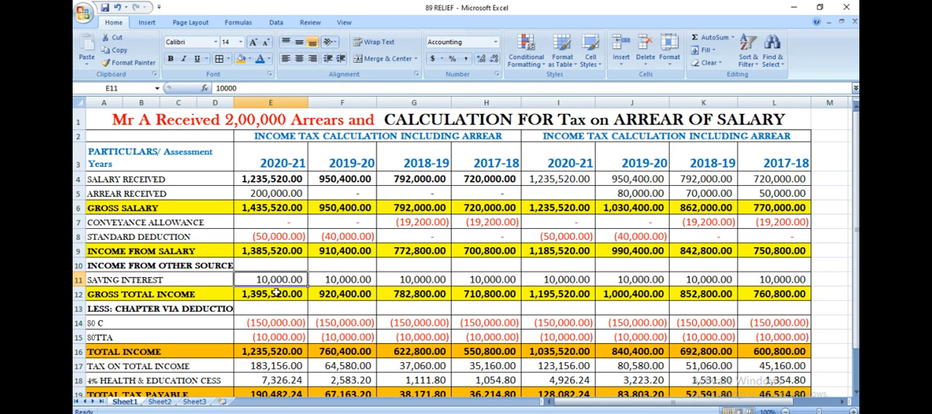
click(276, 294)
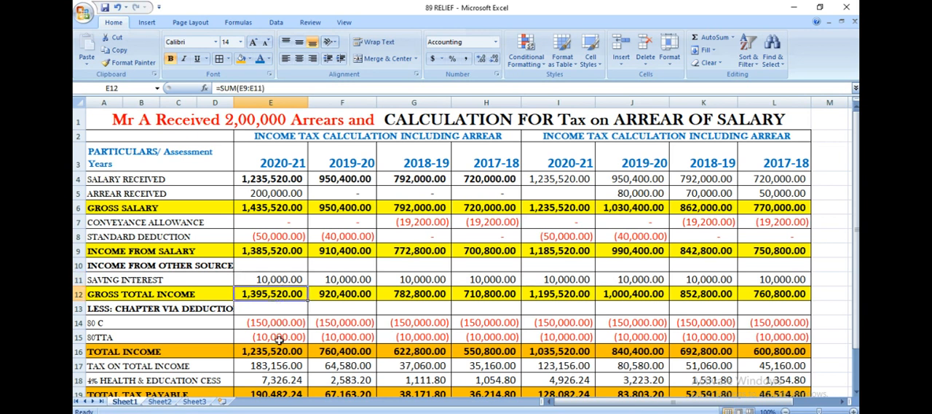
click(259, 325)
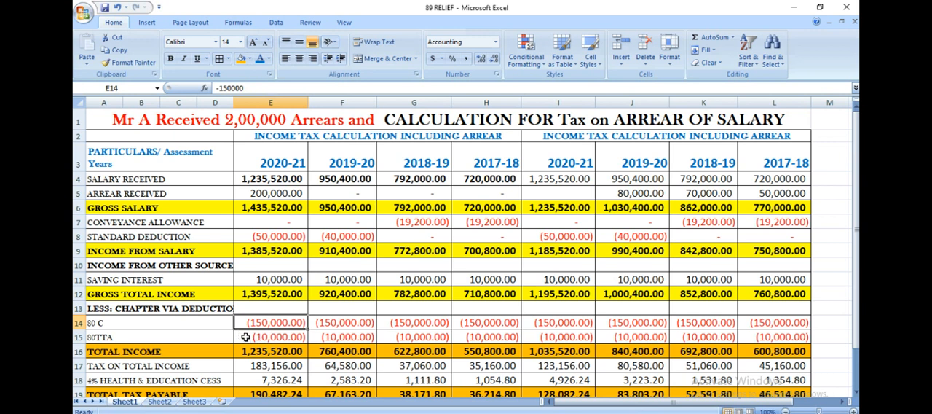
click(257, 338)
click(262, 365)
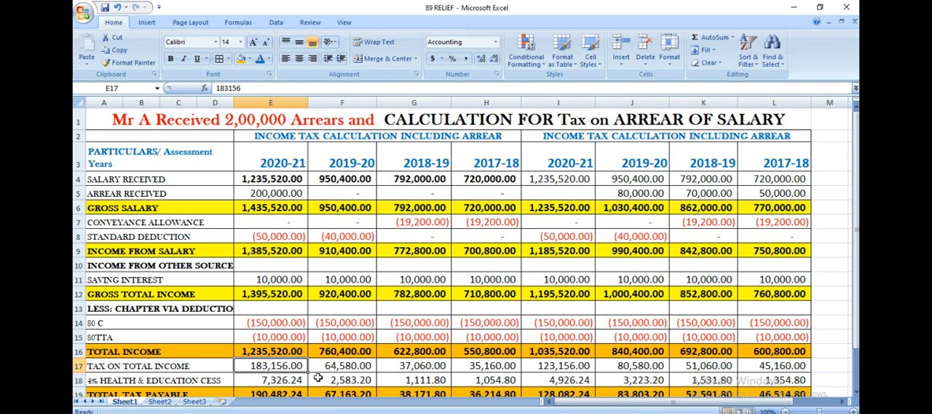
click(276, 379)
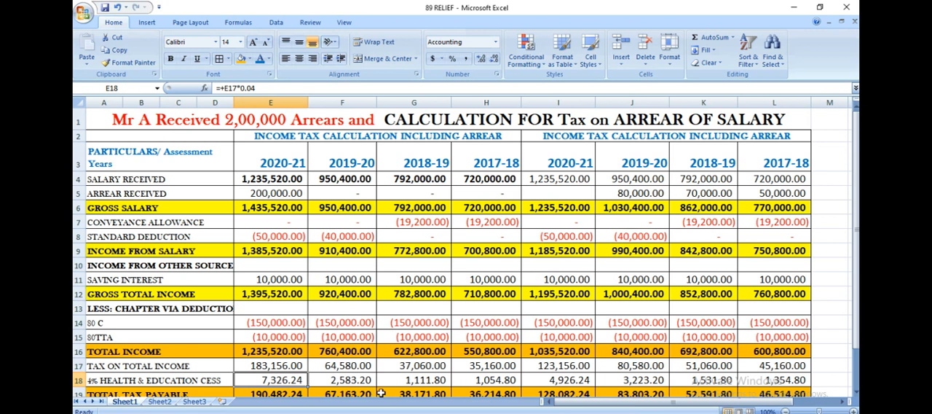
drag(855, 234, 856, 234)
click(273, 373)
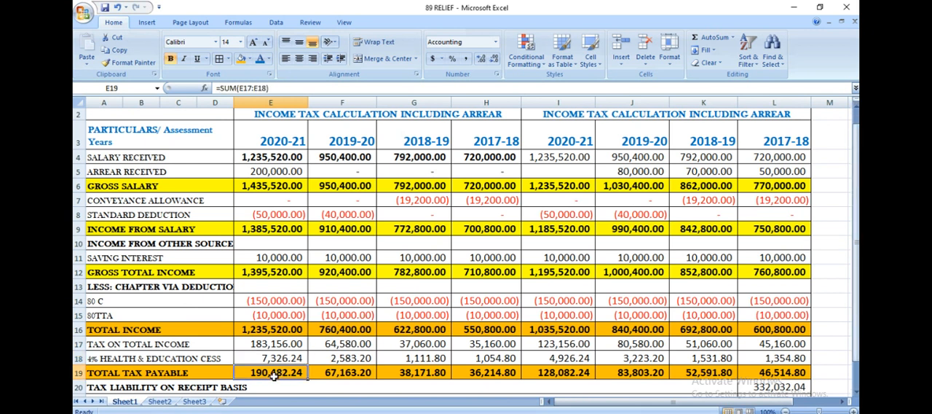
- Examine the first 2019-20, 2018-19 and 2017-18 columns, comparing standard deduction, conveyance allowance, tax, cess rate and total tax payable
click(344, 137)
drag(355, 137, 497, 357)
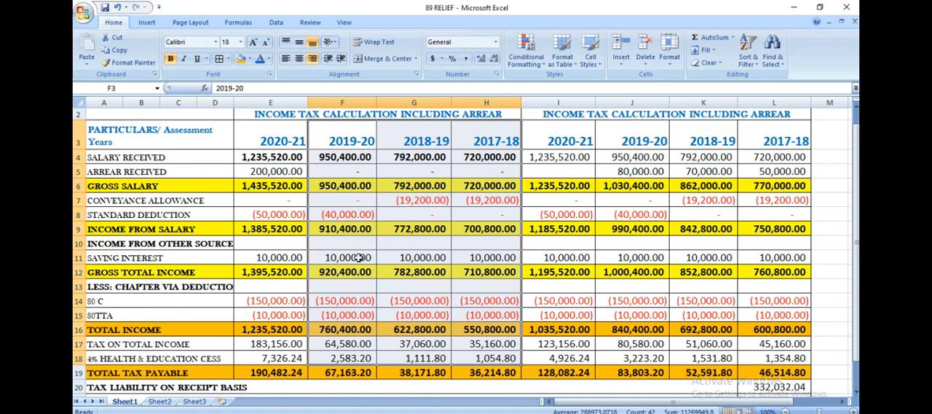
click(326, 207)
click(325, 217)
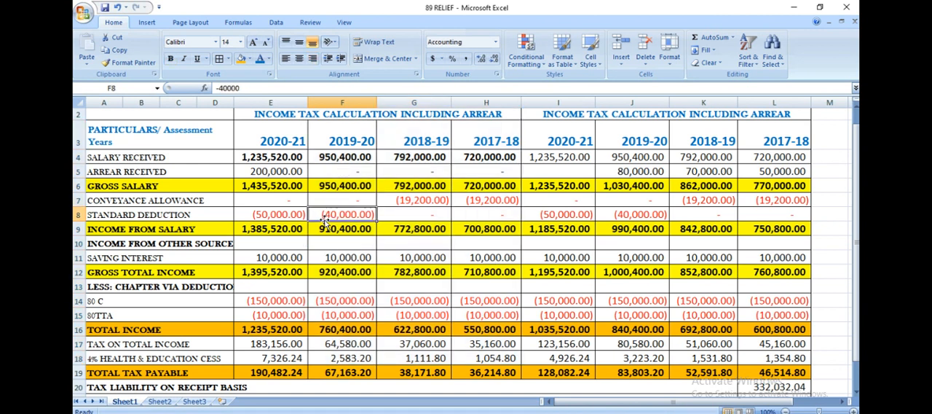
click(272, 218)
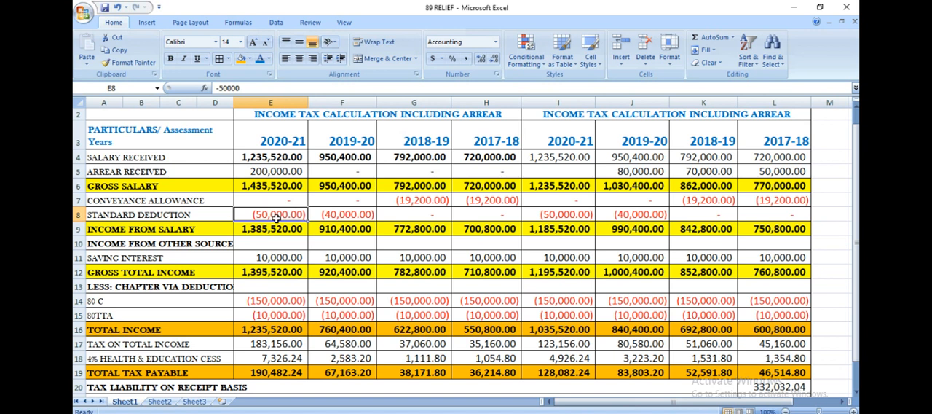
click(332, 217)
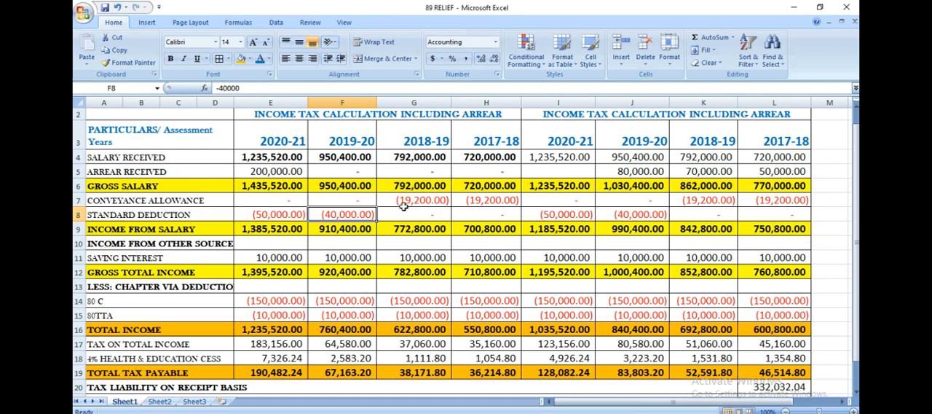
click(412, 205)
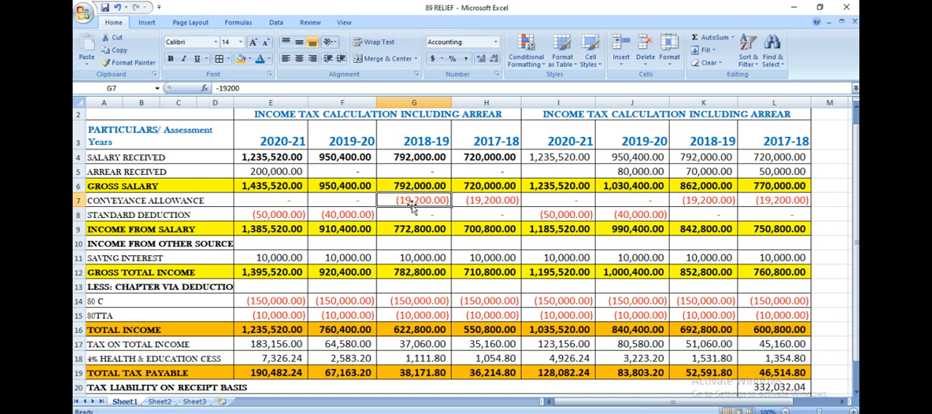
click(475, 201)
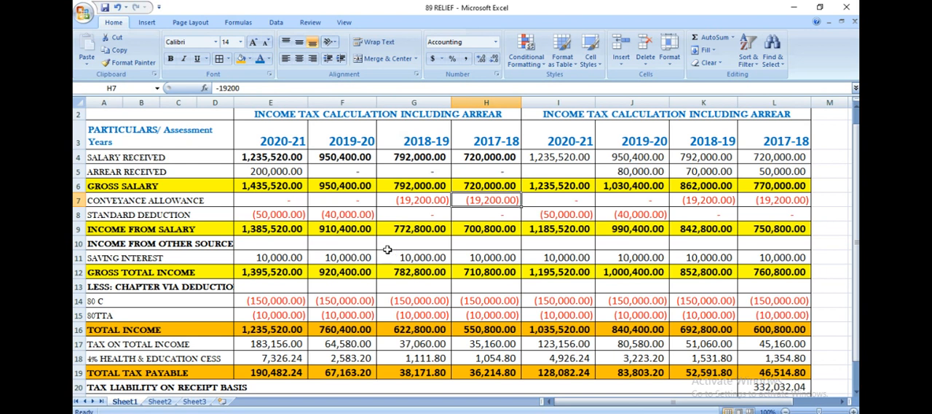
click(336, 348)
click(400, 357)
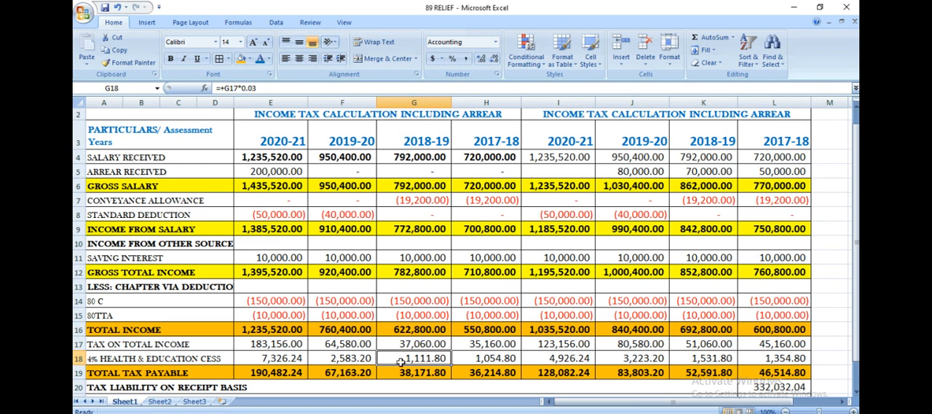
click(353, 358)
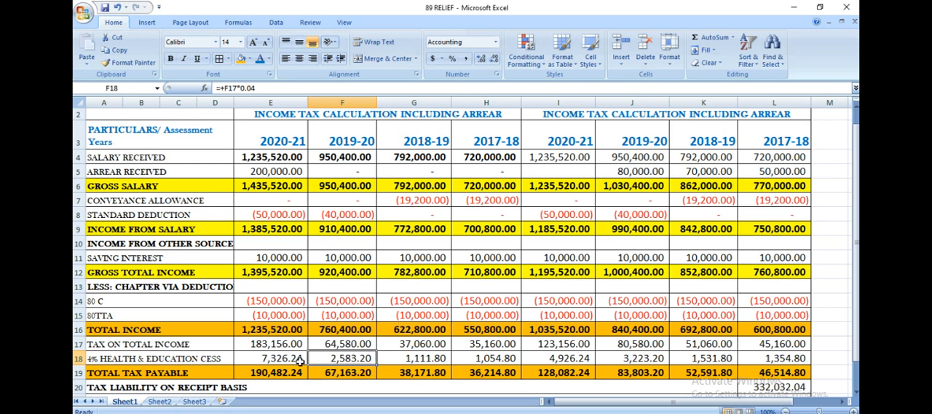
click(504, 373)
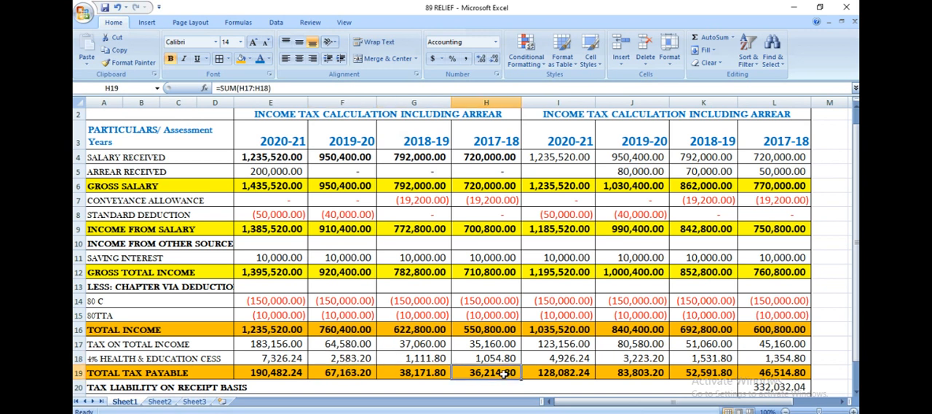
- Fill the two 2020-21 tax on total income cells, I17 and E17, with orange
click(576, 155)
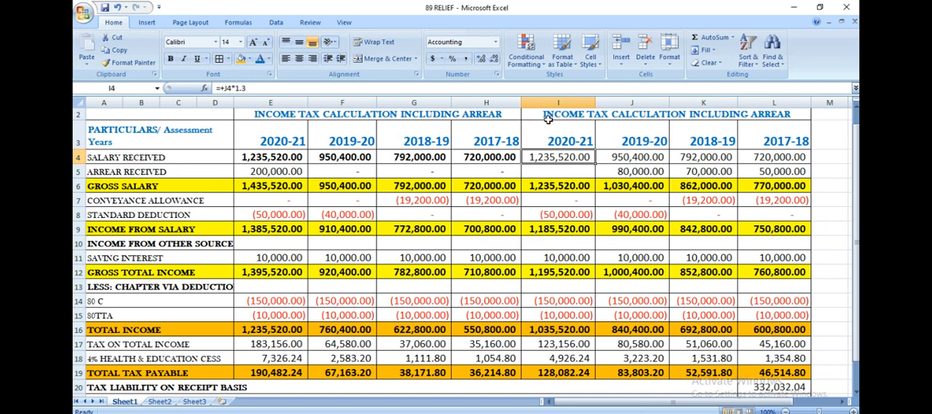
drag(553, 138, 571, 369)
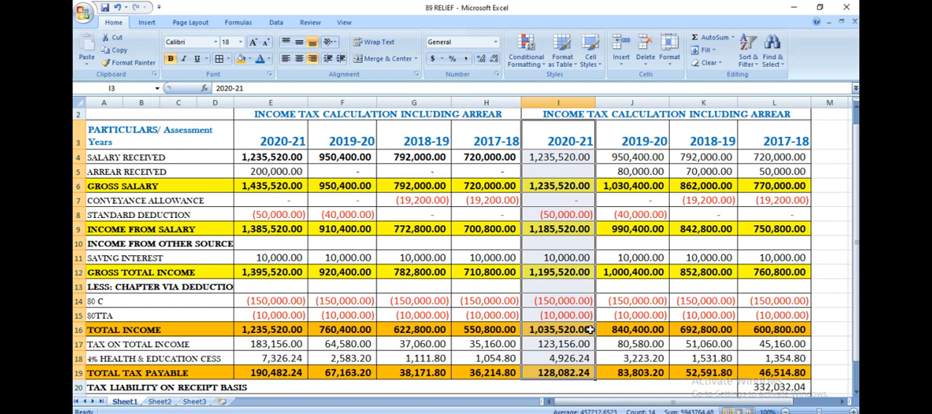
click(543, 346)
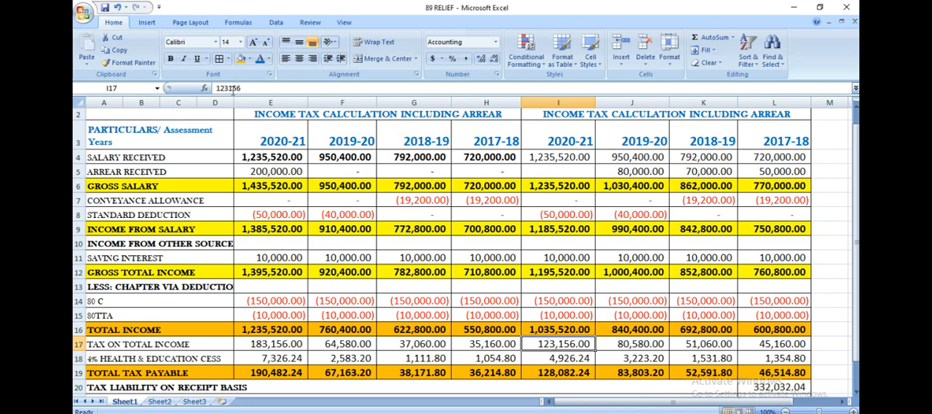
click(239, 60)
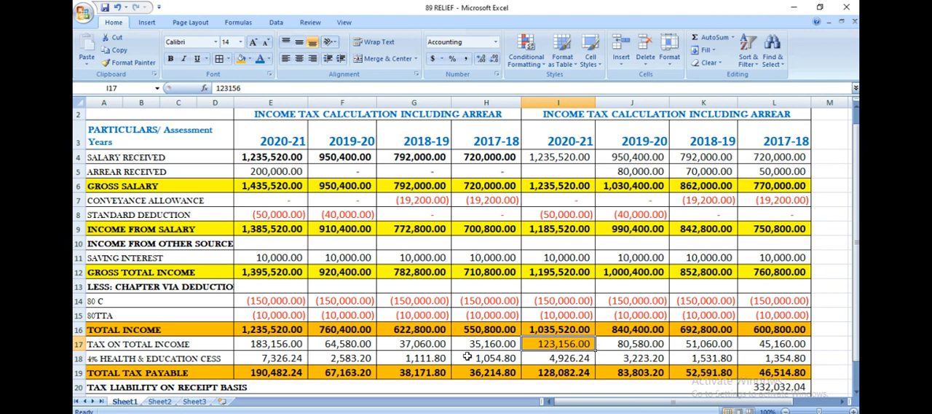
click(284, 347)
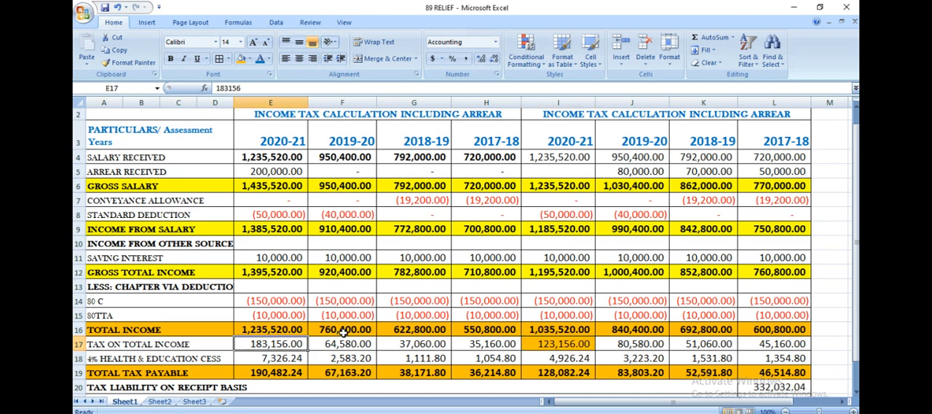
click(240, 58)
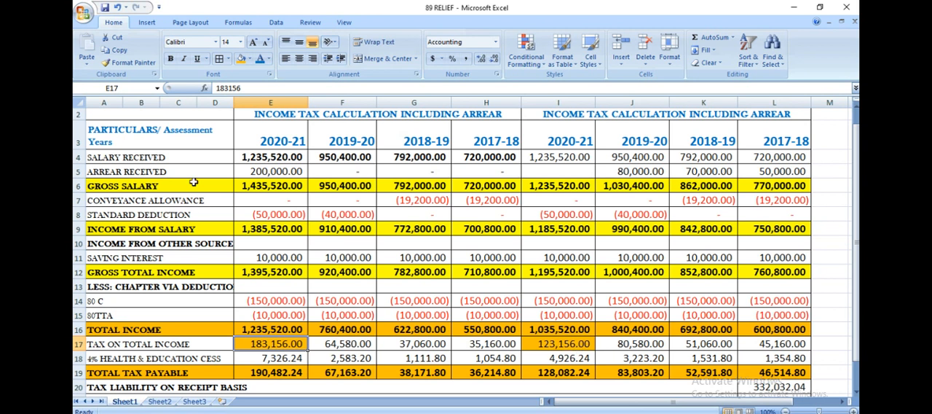
- Examine how the arrear in E5 is spread over the second 2019-20, 2018-19 and 2017-18 columns in row 5
click(254, 172)
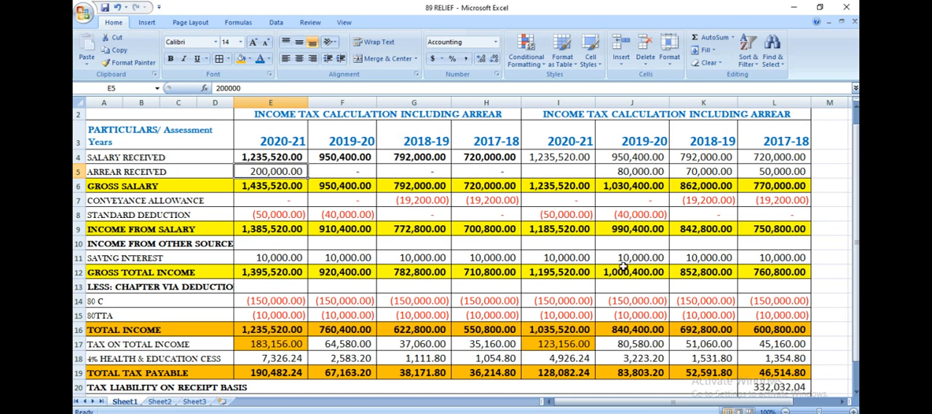
click(631, 134)
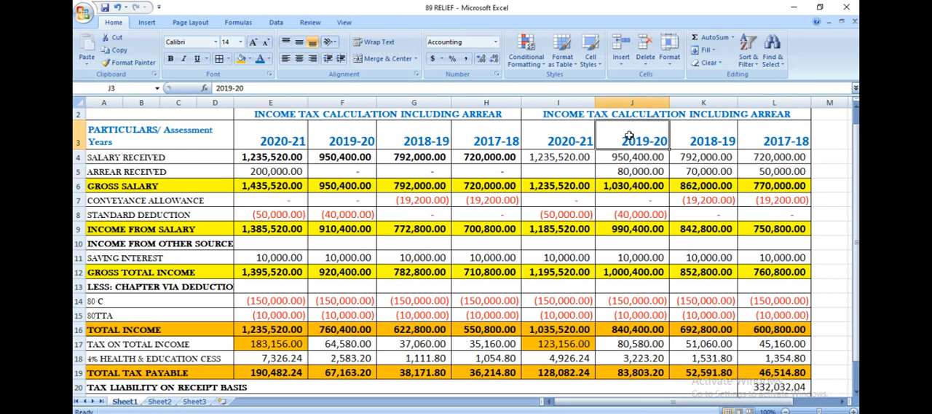
drag(644, 147, 781, 137)
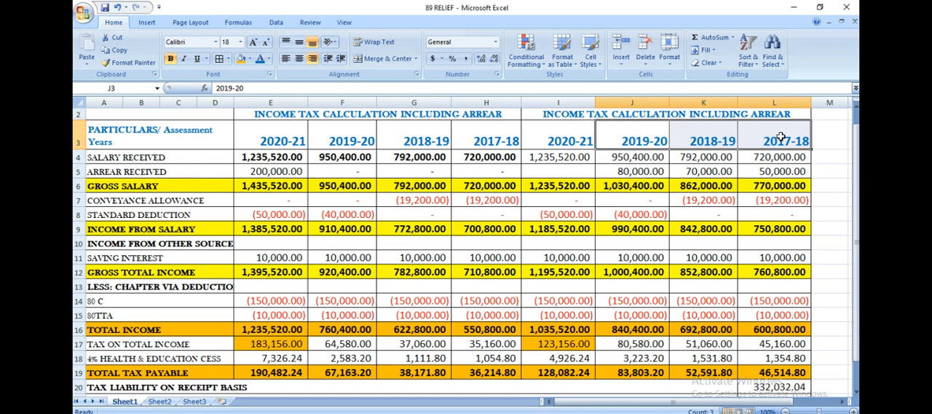
click(617, 172)
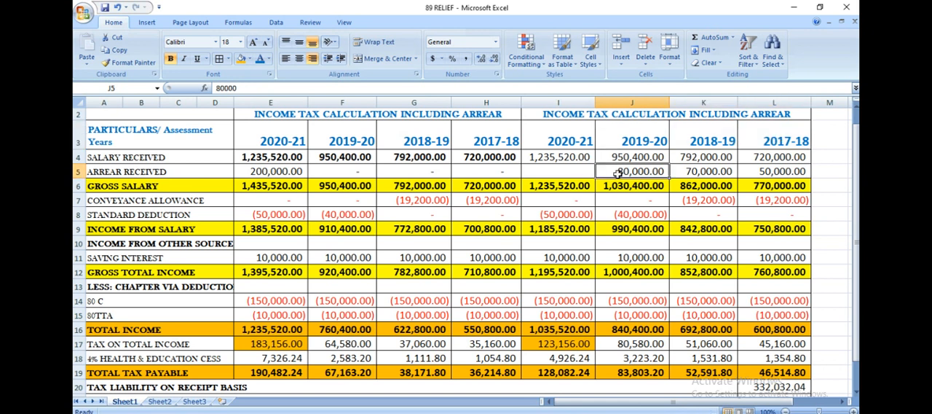
click(684, 173)
click(693, 172)
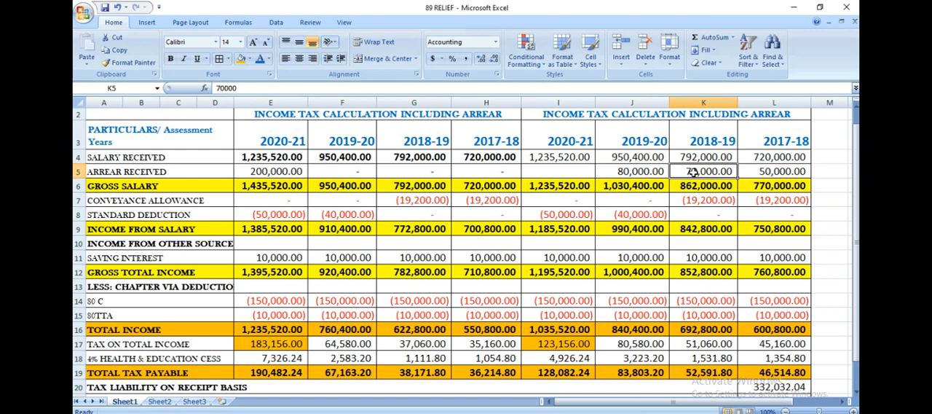
click(770, 167)
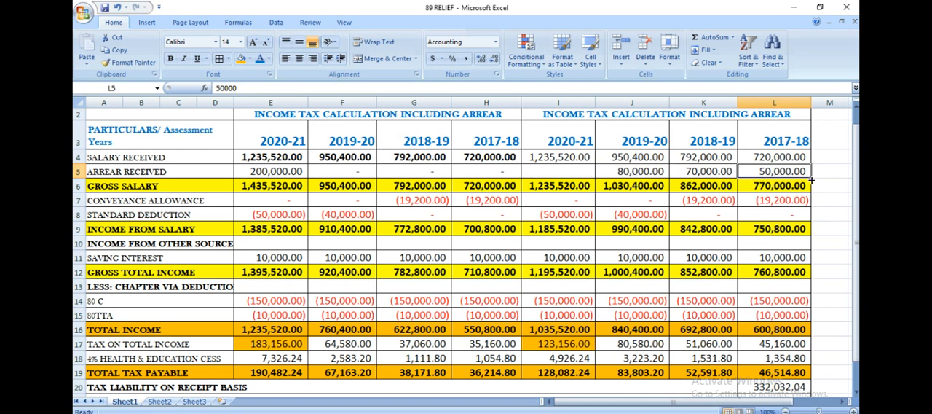
- Examine the second 2019-20 column from gross salary through standard deduction and saving interest to the 80C and 80TTA deductions
click(633, 191)
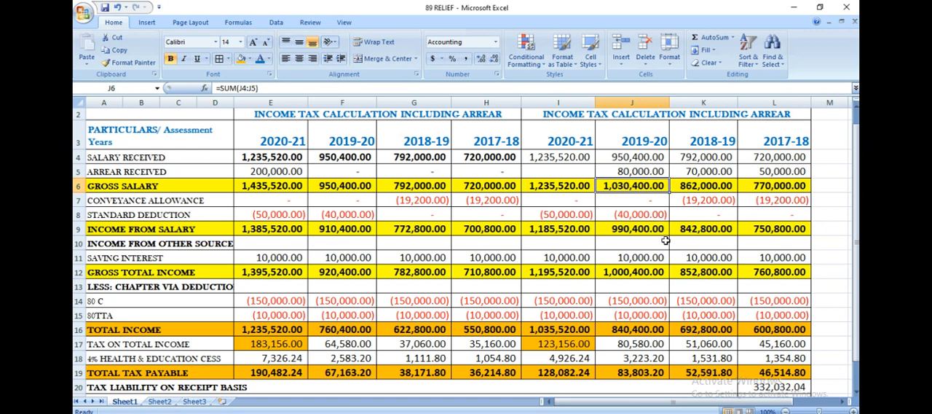
click(626, 217)
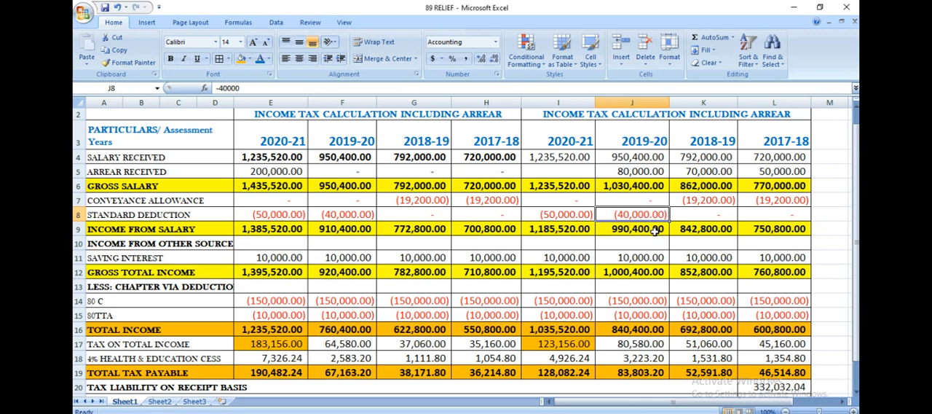
click(633, 258)
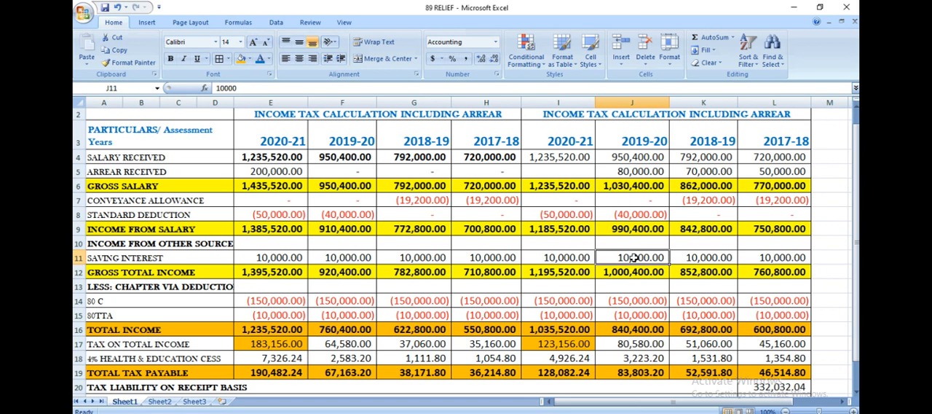
click(631, 301)
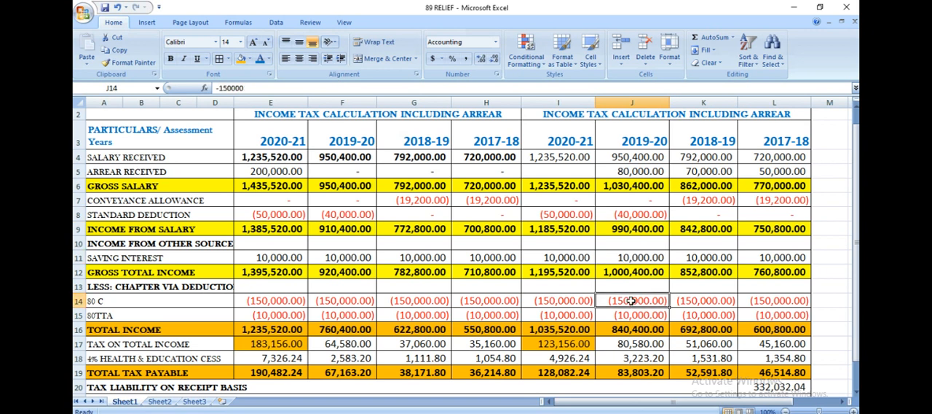
click(641, 316)
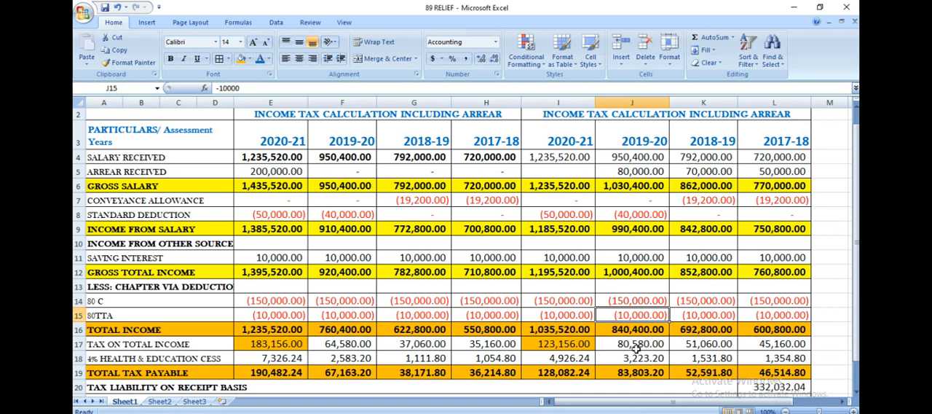
- Compare tax on total income in row 17 for 2019-20, 2018-19 and 2017-18 between the first and second column sets
click(636, 348)
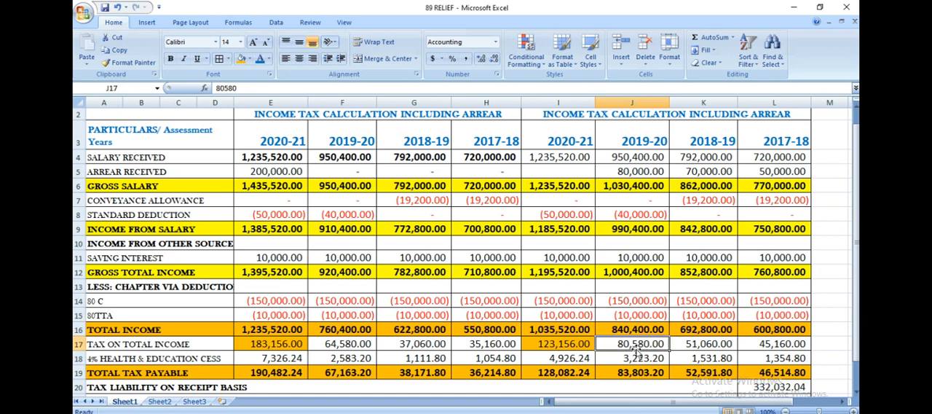
click(709, 344)
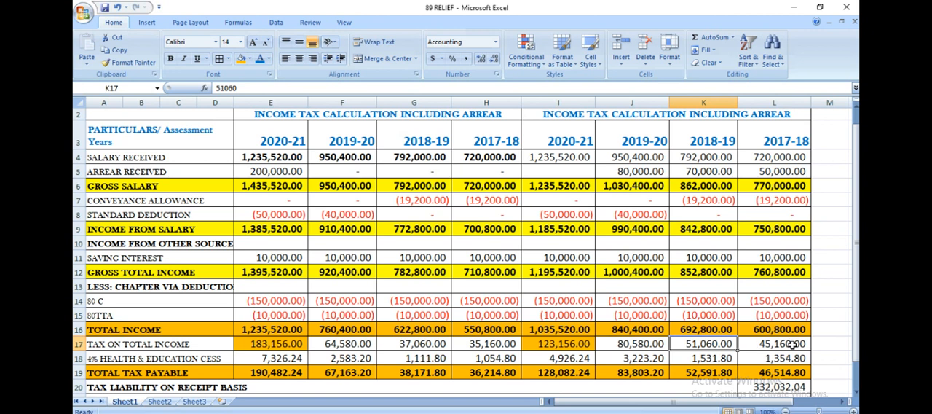
click(792, 344)
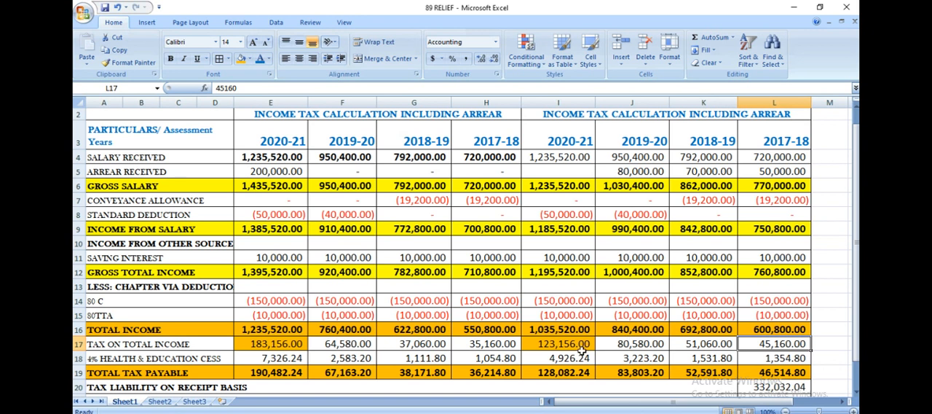
click(334, 341)
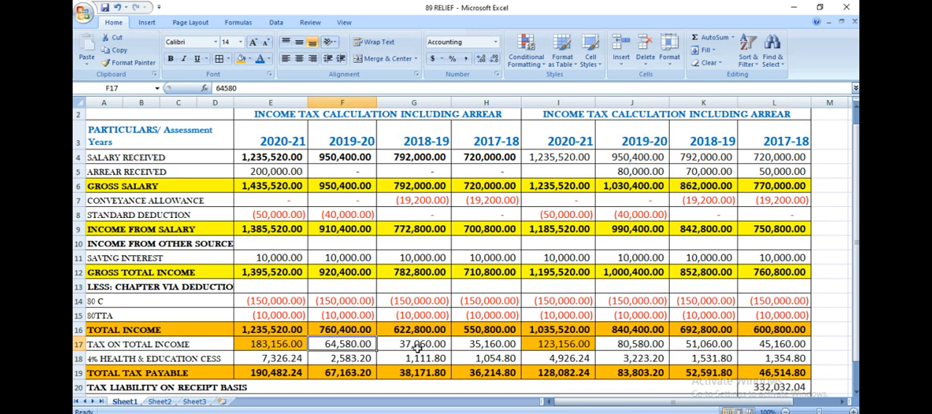
click(651, 348)
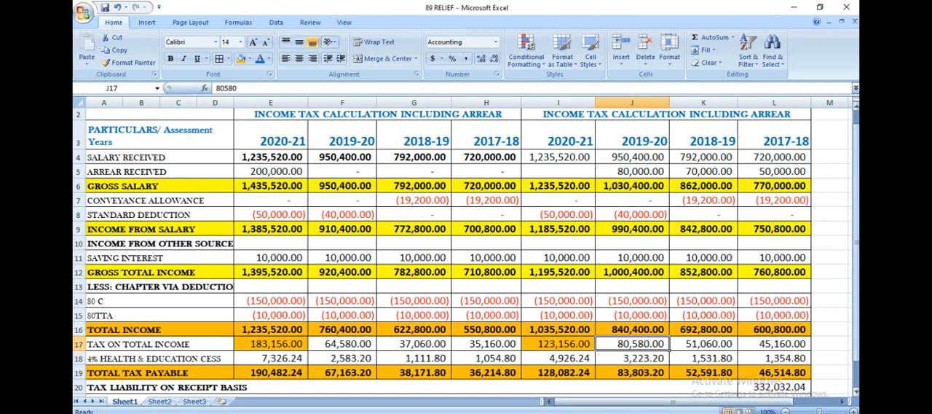
- Check the tax liability on receipt basis in L20 against the combined total tax payable in E19:H19
drag(857, 286, 857, 288)
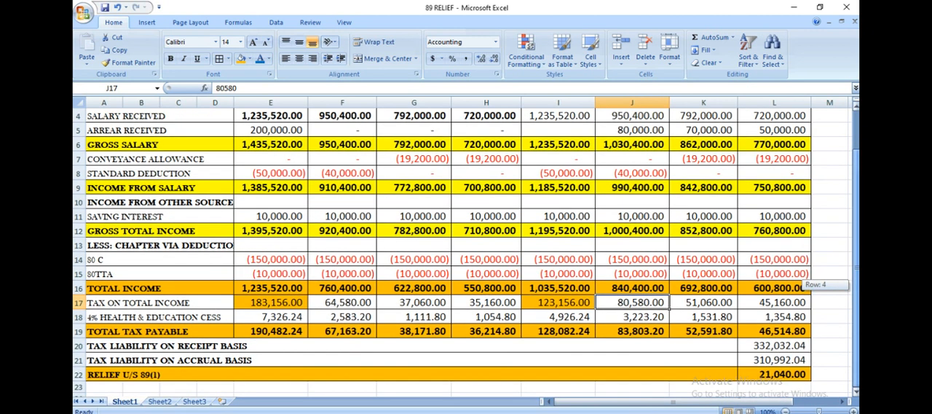
click(794, 346)
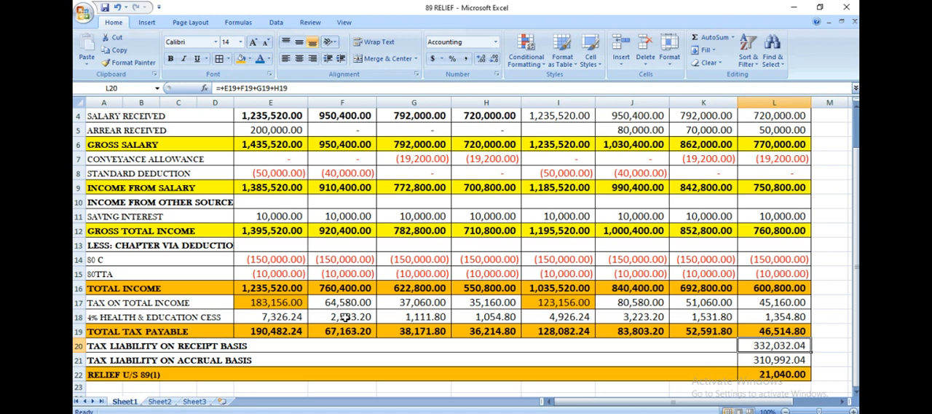
drag(269, 331, 490, 333)
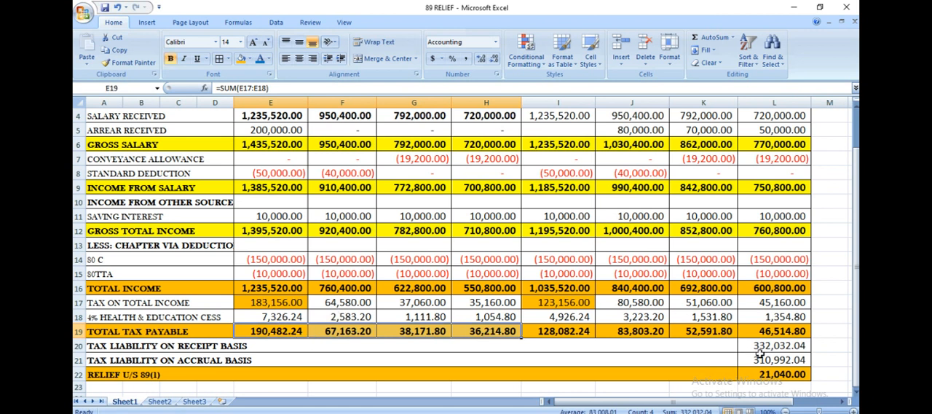
- Check the tax liability on accrual basis in L21 against the combined total of I19:L19, and inspect the relief in L22
click(574, 330)
click(631, 332)
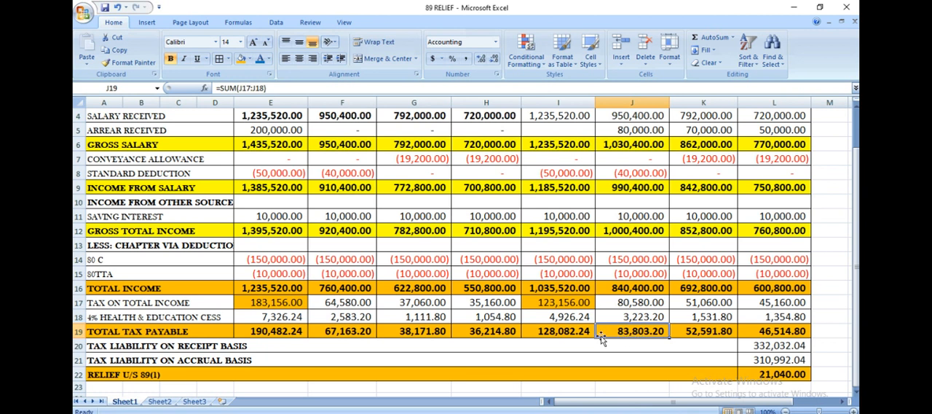
drag(572, 331, 773, 332)
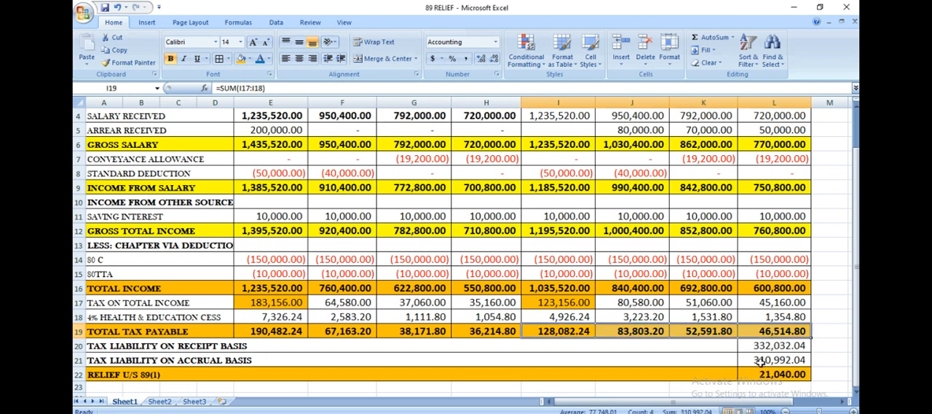
click(760, 362)
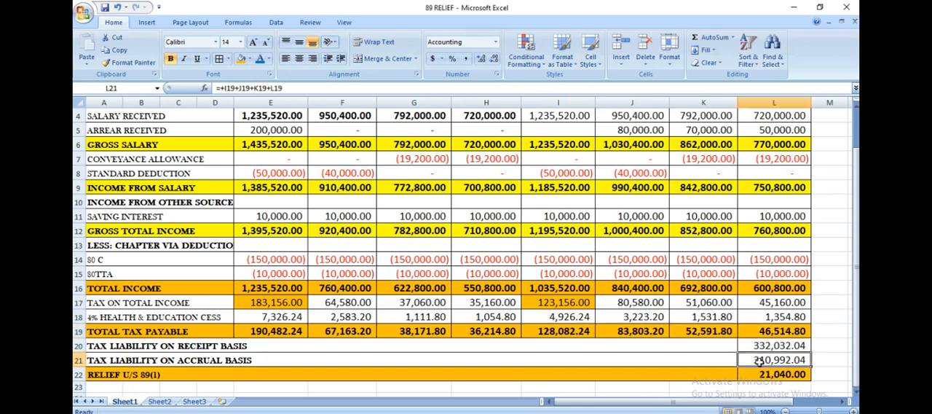
click(567, 332)
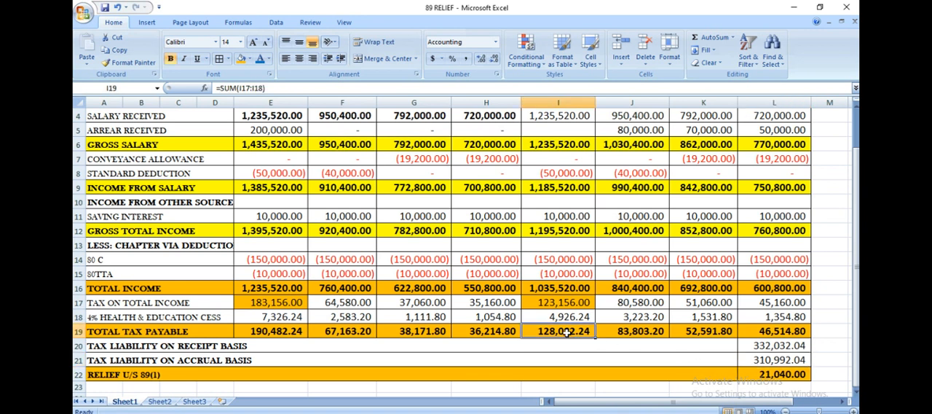
click(655, 336)
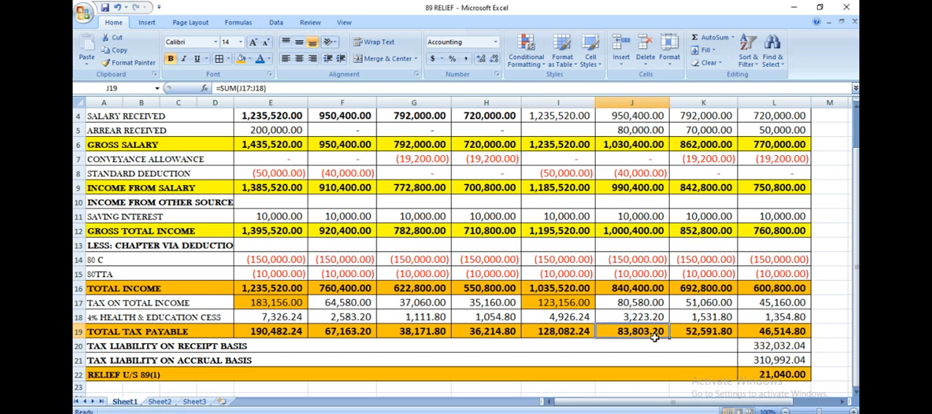
click(769, 360)
click(776, 376)
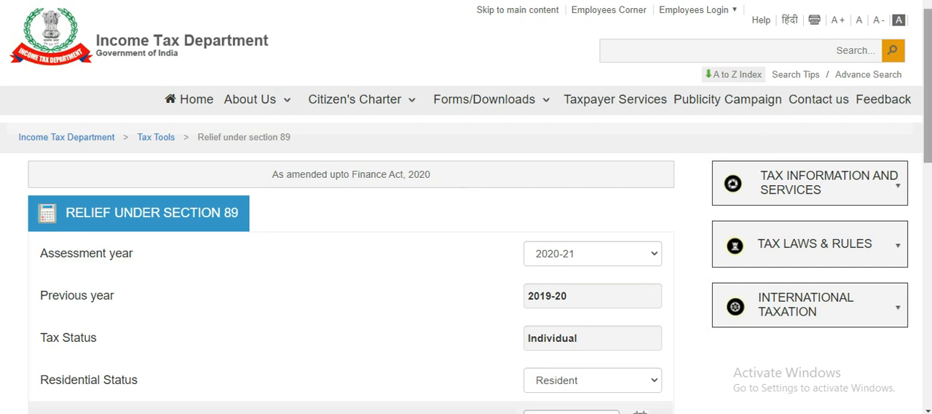
- On the Income Tax Department's section 89 relief page in Chrome, choose assessment year 2020-21 and residential status Resident
drag(928, 76, 922, 141)
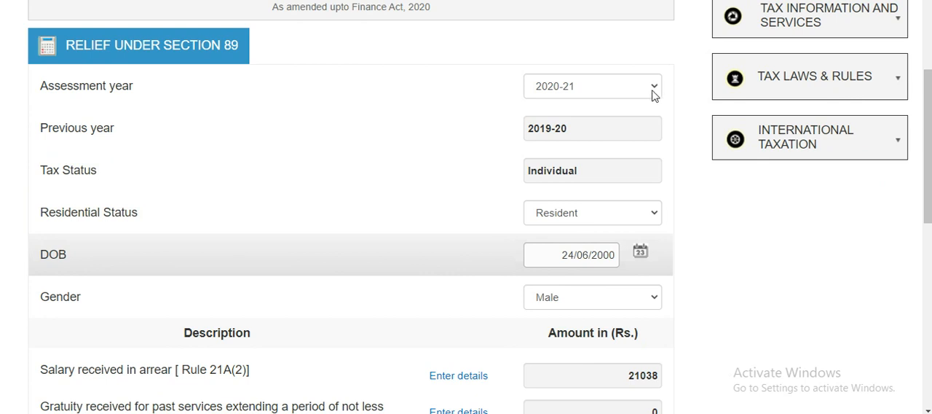
click(653, 91)
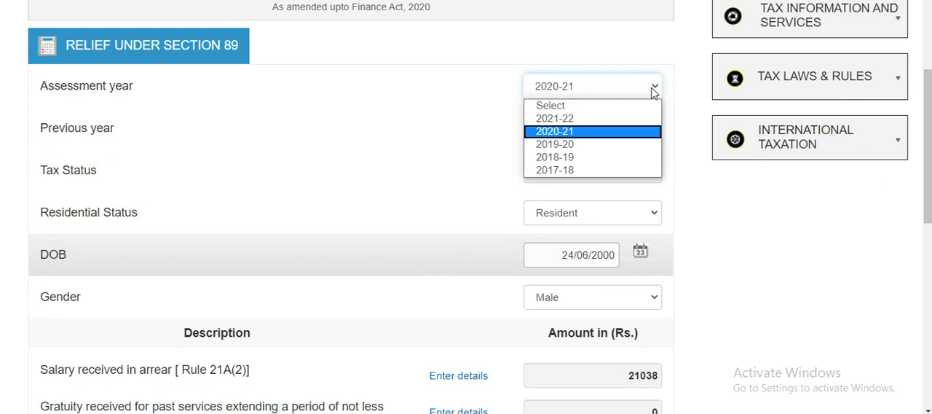
click(648, 132)
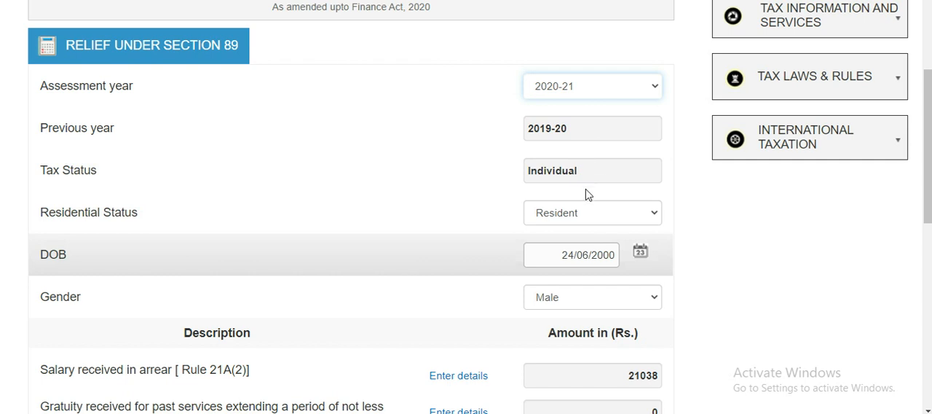
click(593, 212)
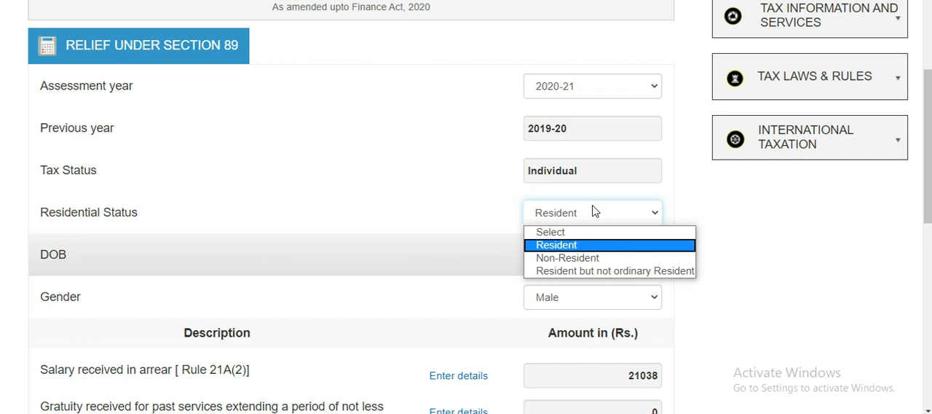
click(589, 246)
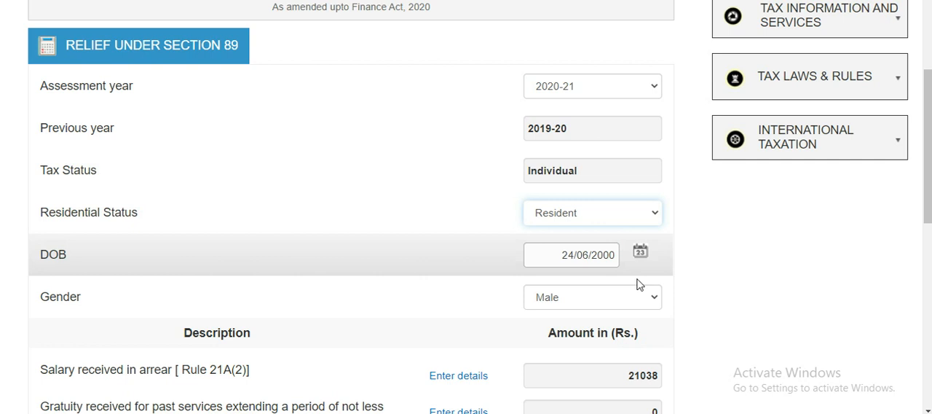
- Open the details for salary received in arrear under Rule 21A(2) and review the preceding-year and current-year entries
drag(925, 136, 930, 209)
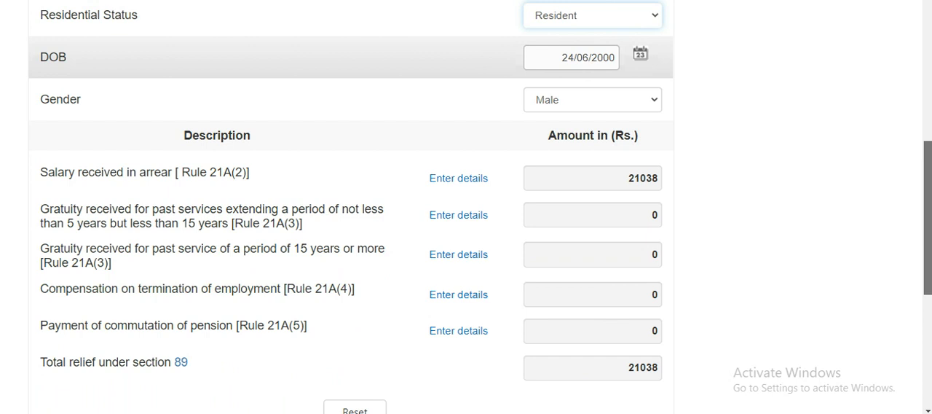
drag(931, 206, 929, 203)
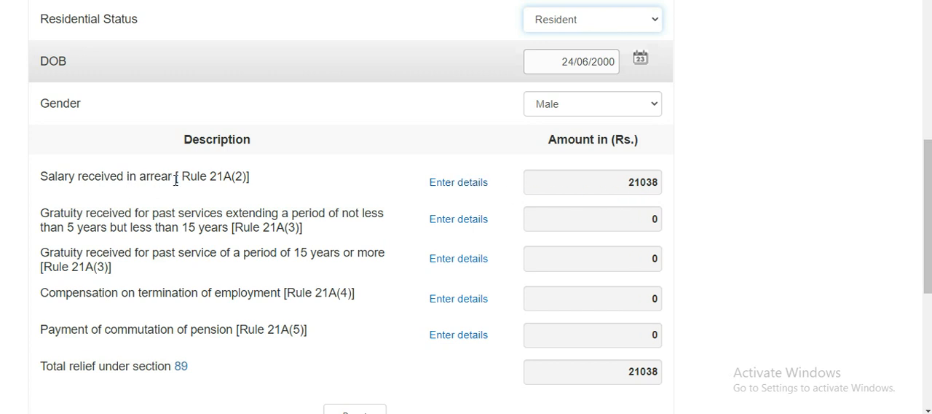
click(467, 186)
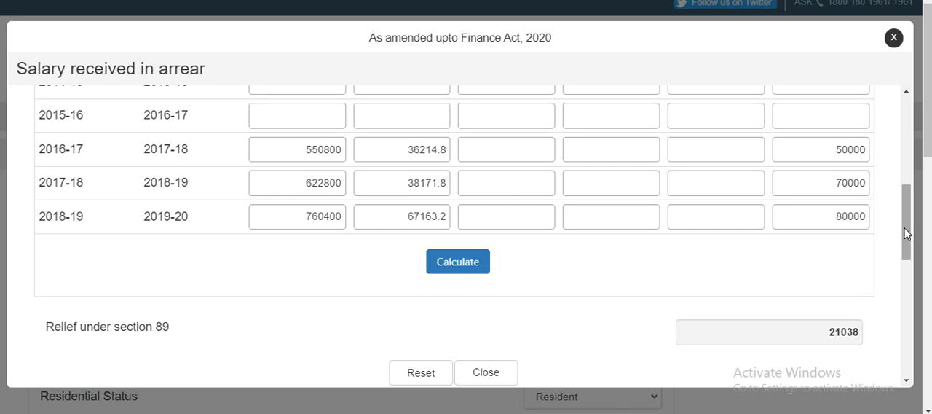
drag(906, 228, 896, 139)
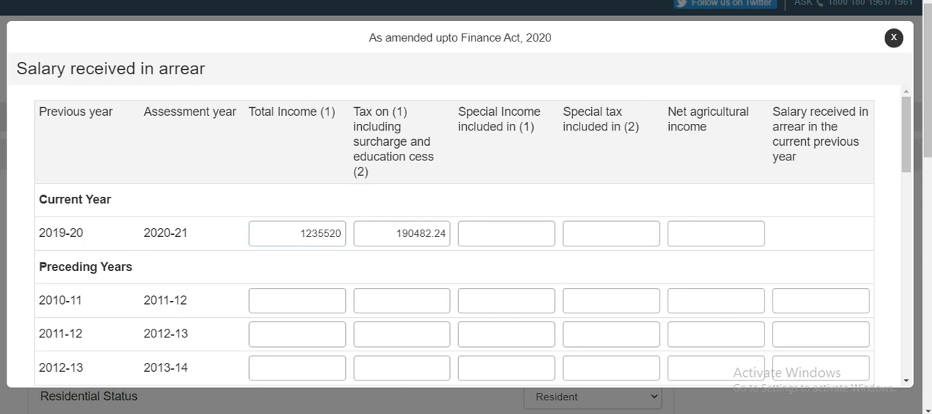
- Compare the arrear form's current-year total income and tax with the first 2020-21 column in Excel, inspecting total tax payable in E19
key(alt+Tab)
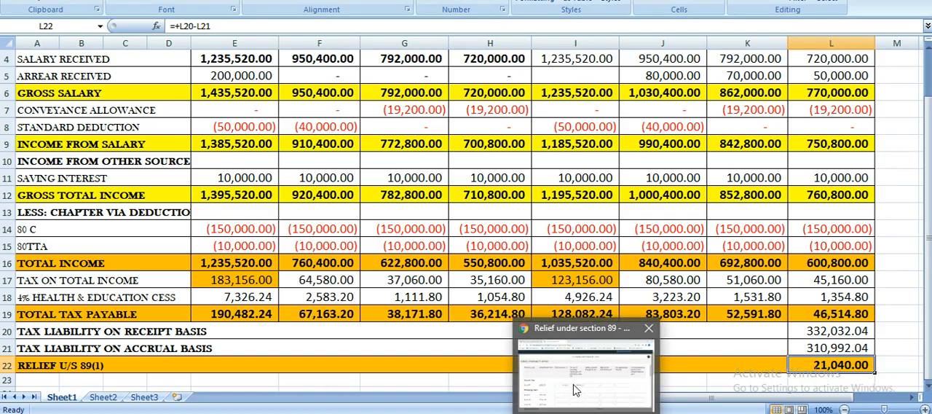
click(577, 390)
click(428, 252)
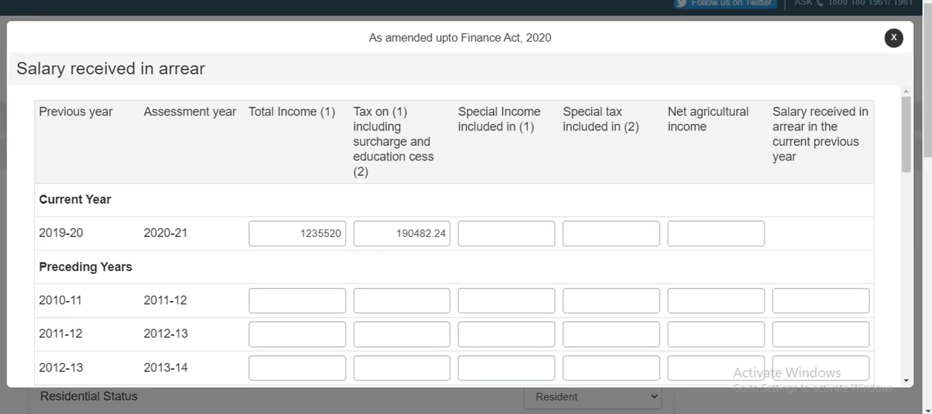
key(alt+Tab)
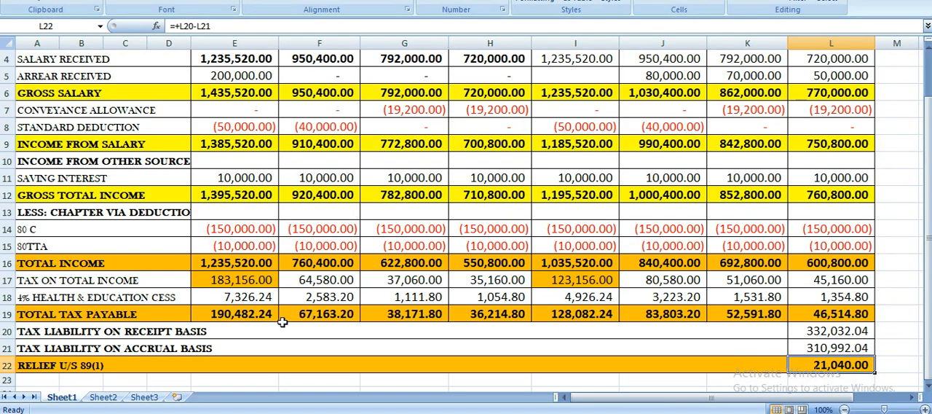
click(232, 320)
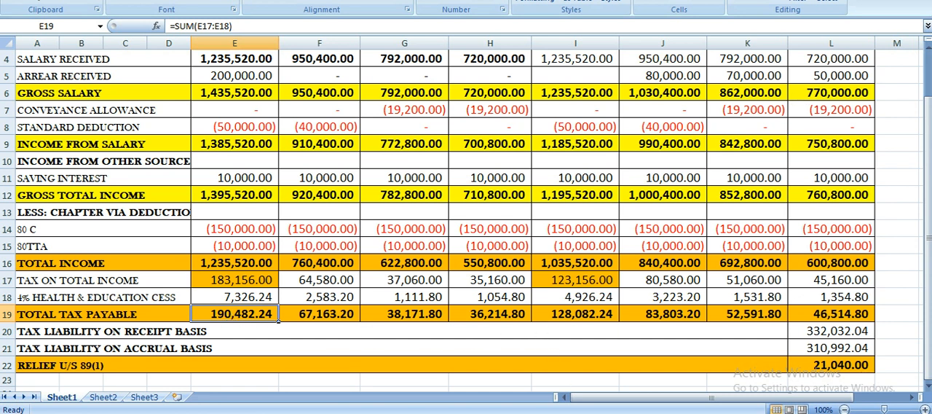
- Compare the arrear form's total incomes for the three preceding years with the worksheet's total income in H16, G16 and F16
mouse_move(586, 412)
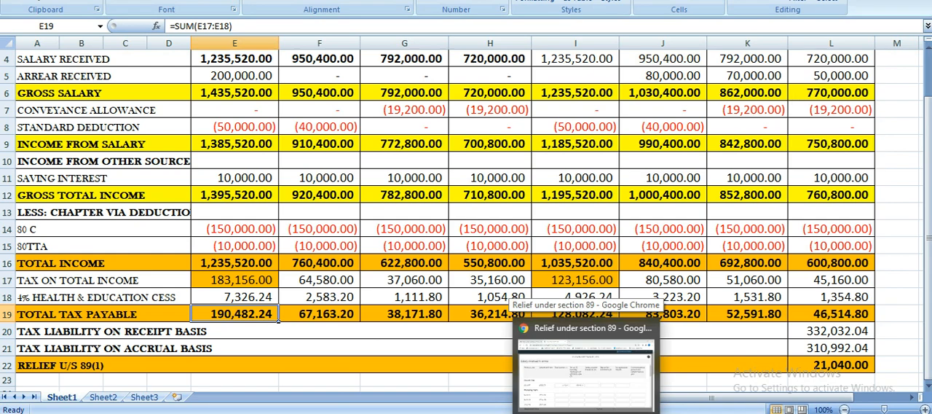
click(566, 391)
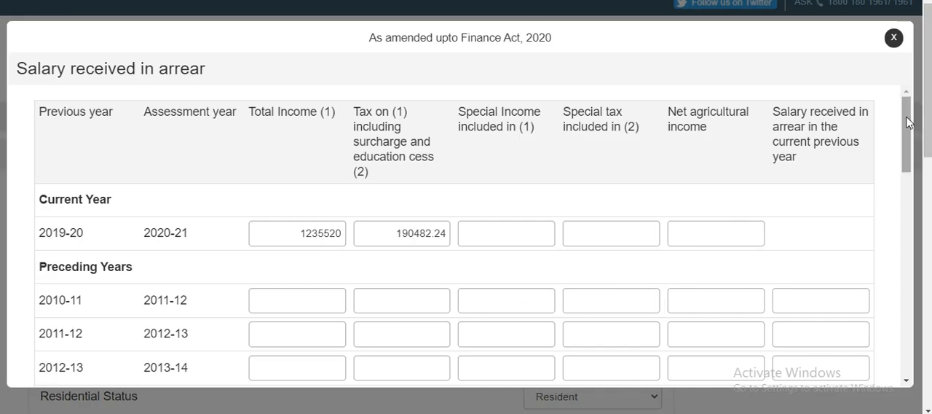
drag(906, 124, 928, 204)
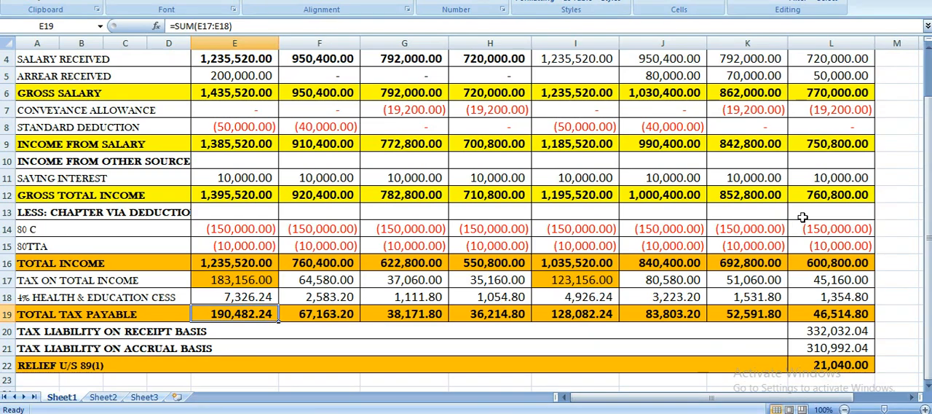
click(834, 263)
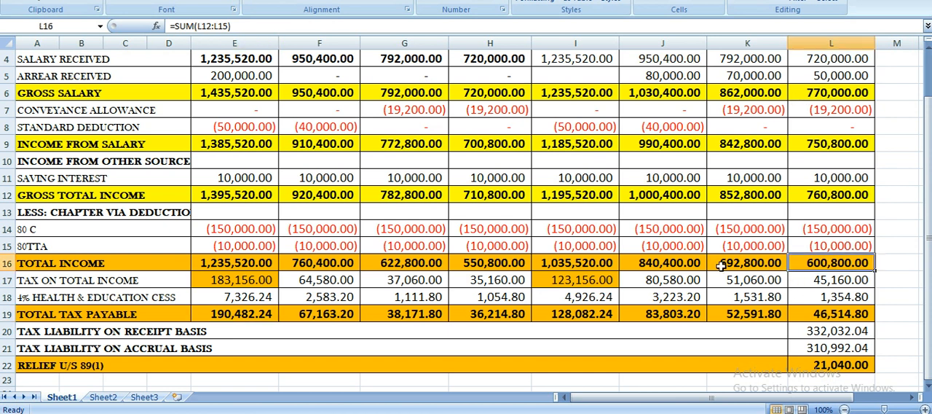
click(480, 268)
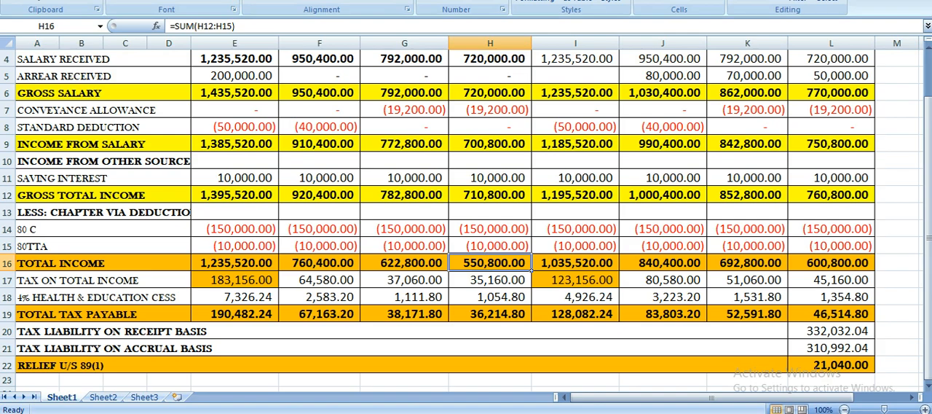
key(alt+Tab)
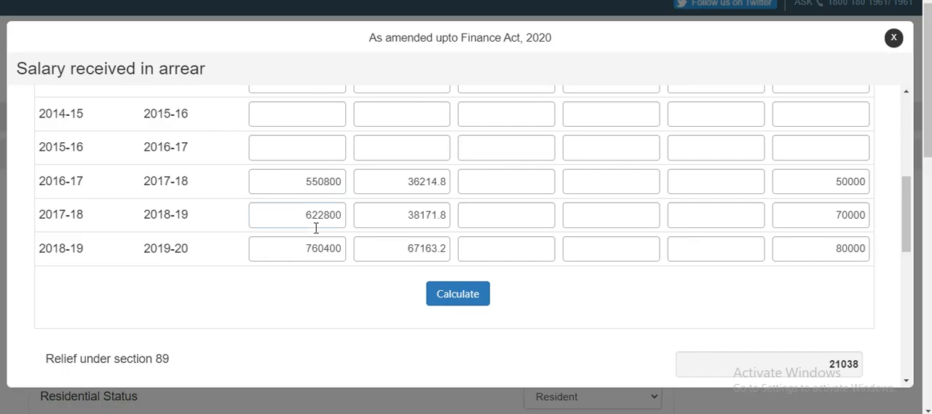
key(alt+Tab)
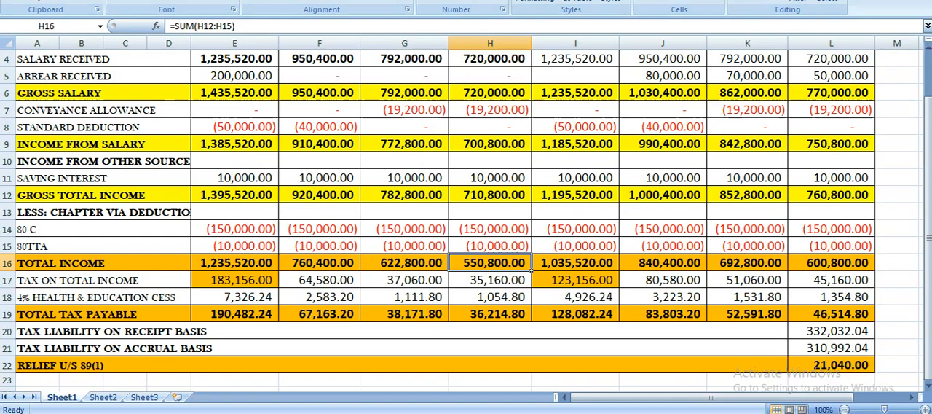
click(390, 264)
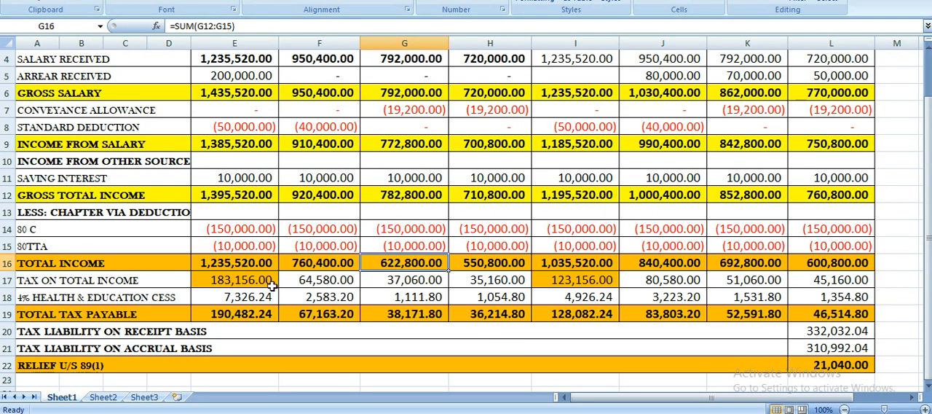
click(292, 268)
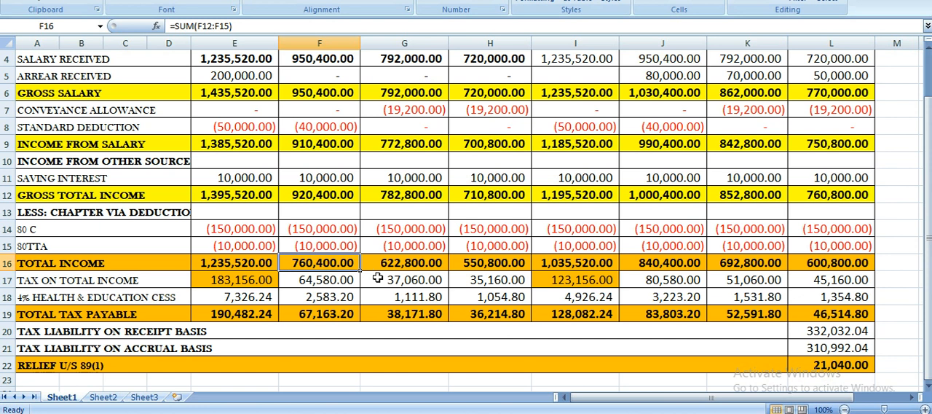
drag(926, 222, 925, 180)
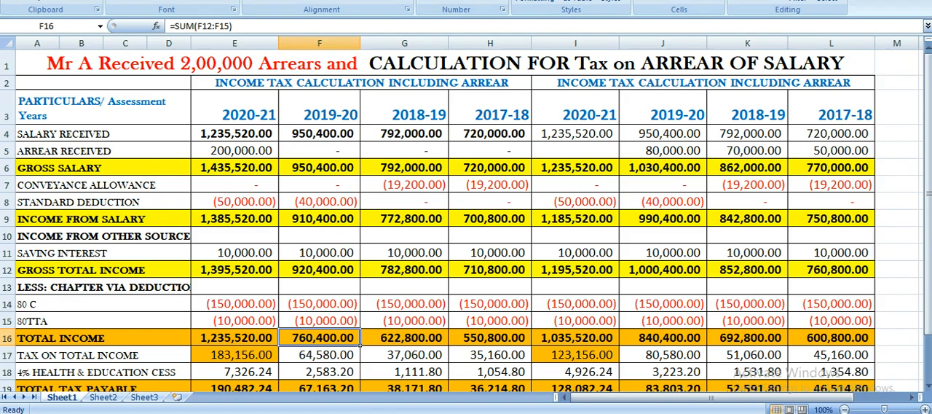
- Compare the arrear form's preceding-year tax entries with the total tax payable in F19:H19 of the worksheet
key(alt+Tab)
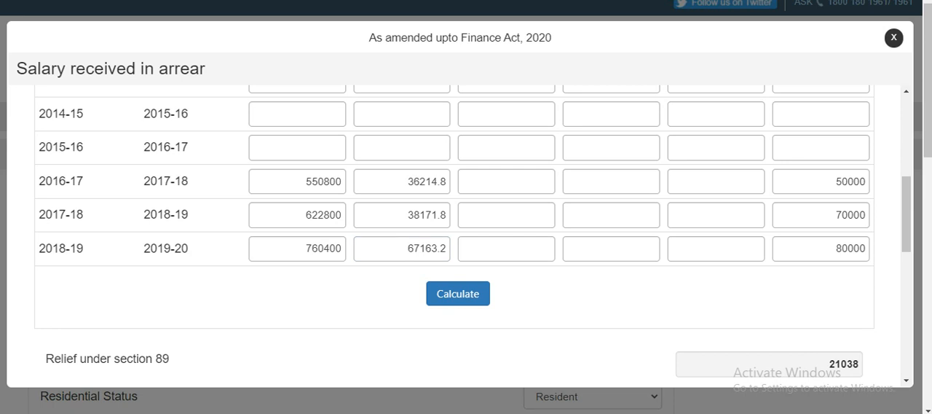
key(alt+Tab)
drag(928, 231, 928, 265)
click(314, 314)
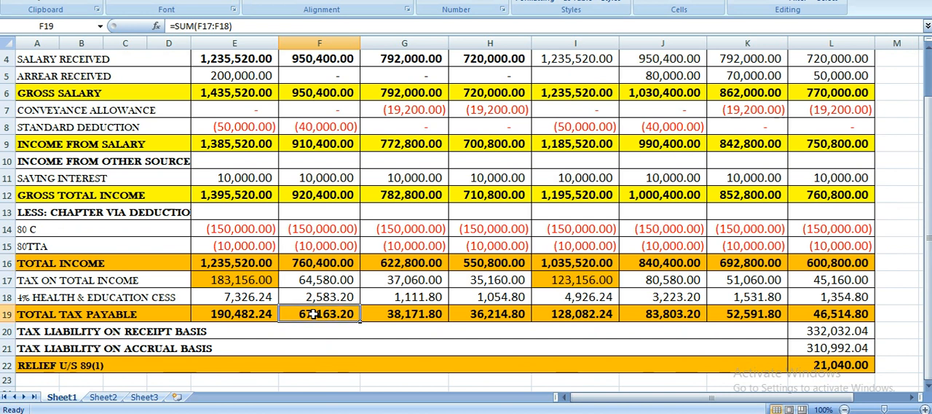
drag(314, 314, 499, 311)
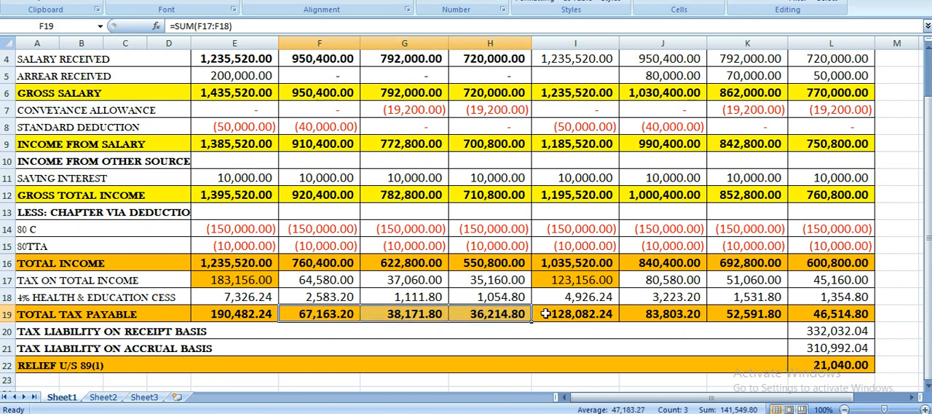
- Match the arrears received in J5:L5 to the arrear form's salary-in-arrear entries for the three preceding years in Chrome
click(664, 78)
drag(664, 77, 808, 82)
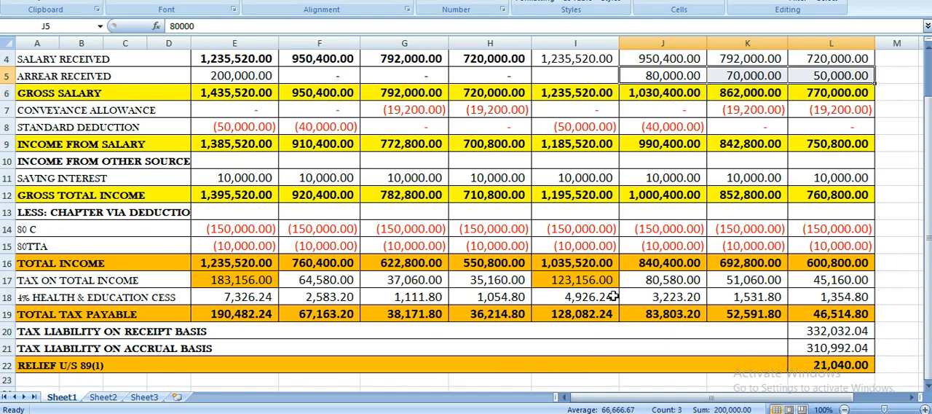
click(579, 413)
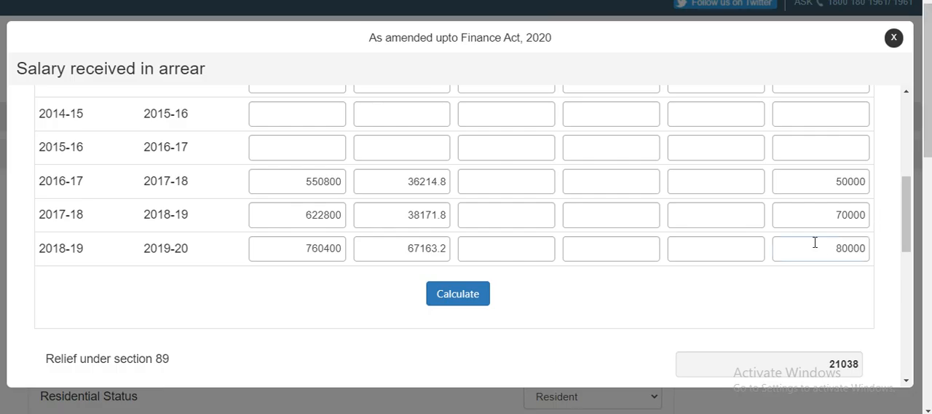
click(510, 215)
click(840, 213)
click(848, 250)
- Calculate the relief under section 89 and highlight the Receipt basis heading in the year-wise breakdown
click(485, 299)
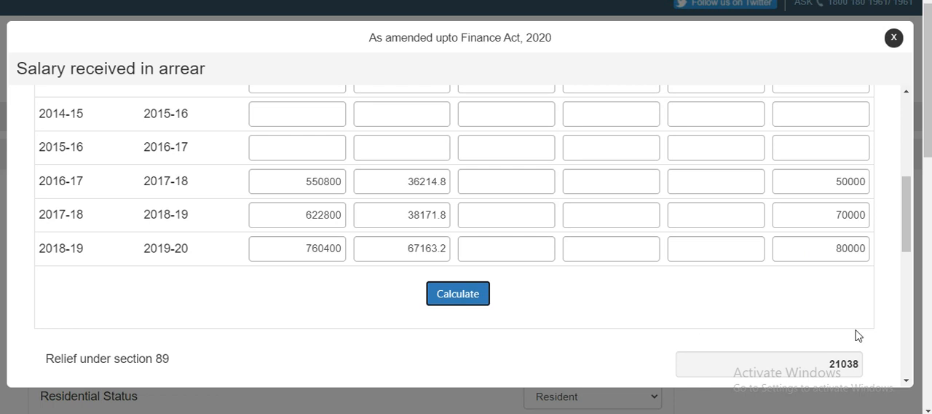
click(901, 241)
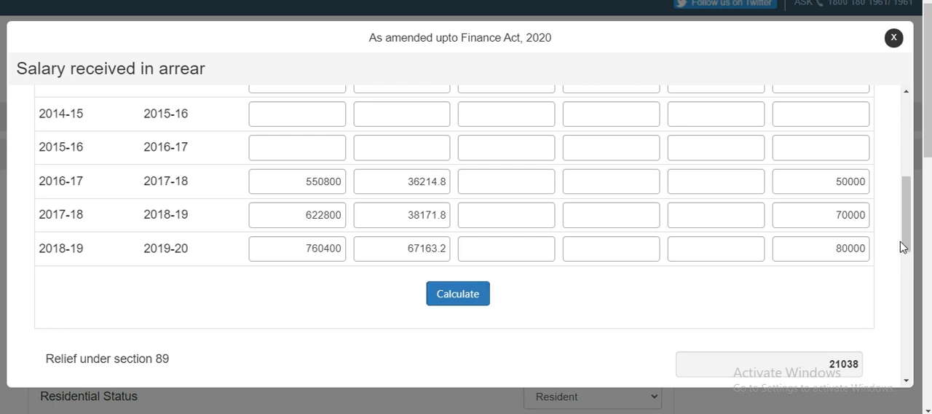
drag(908, 254, 924, 322)
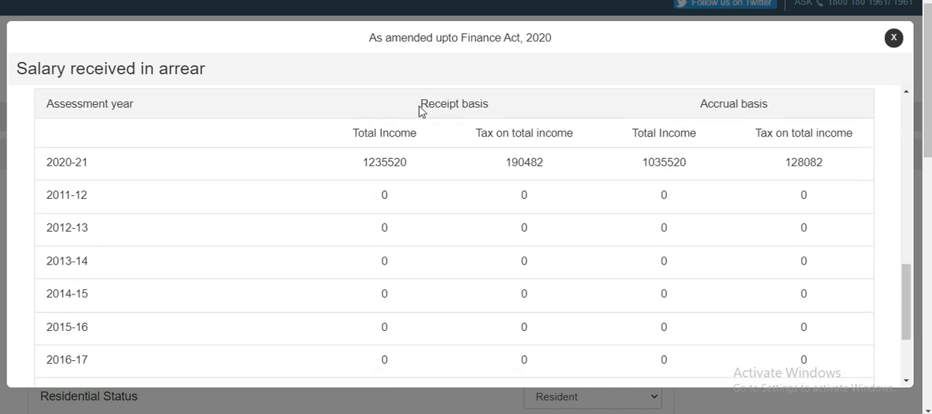
drag(433, 108, 502, 111)
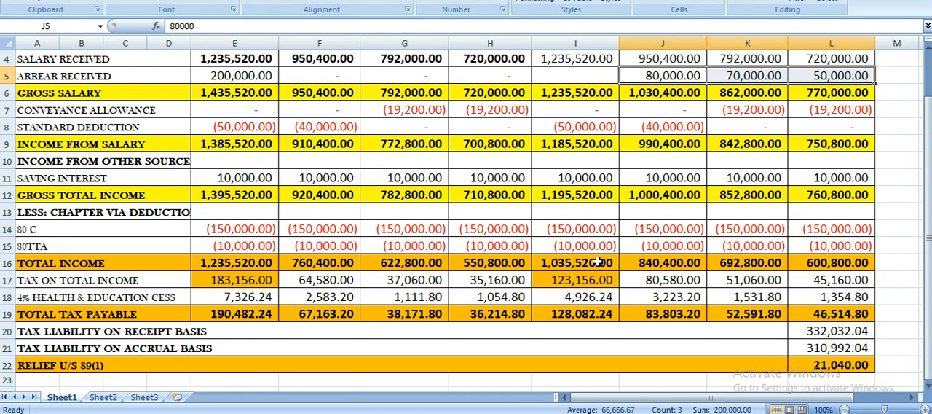
- Compare the breakdown's 2020-21 accrual-basis income and tax with I16 and I19 in the Excel worksheet
click(594, 262)
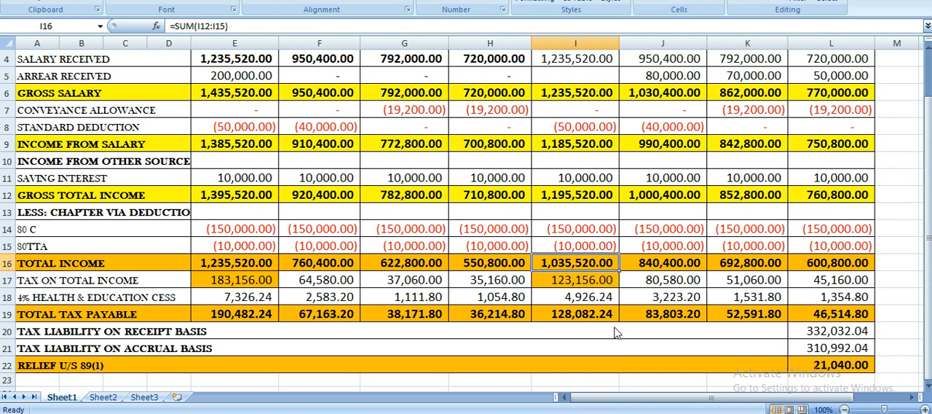
click(594, 315)
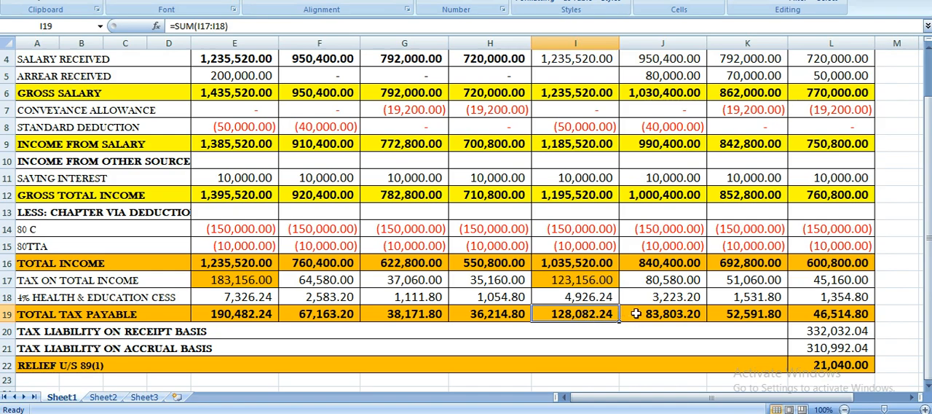
key(alt+Tab)
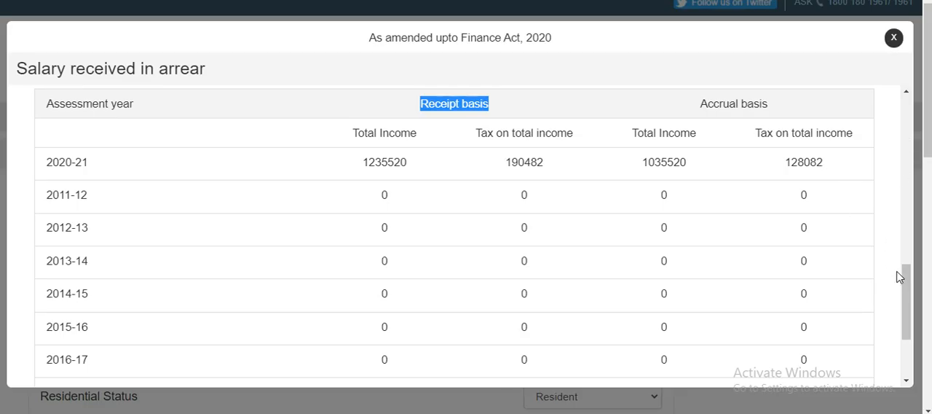
- Review the breakdown's 2017-18 to 2019-20 rows and totals, and recheck the calculated relief against the form entries
drag(903, 283, 913, 347)
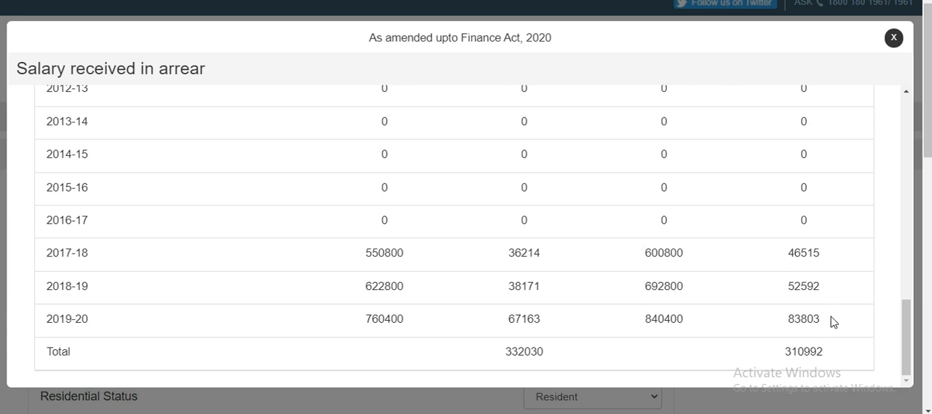
drag(906, 340, 522, 404)
drag(903, 365, 882, 259)
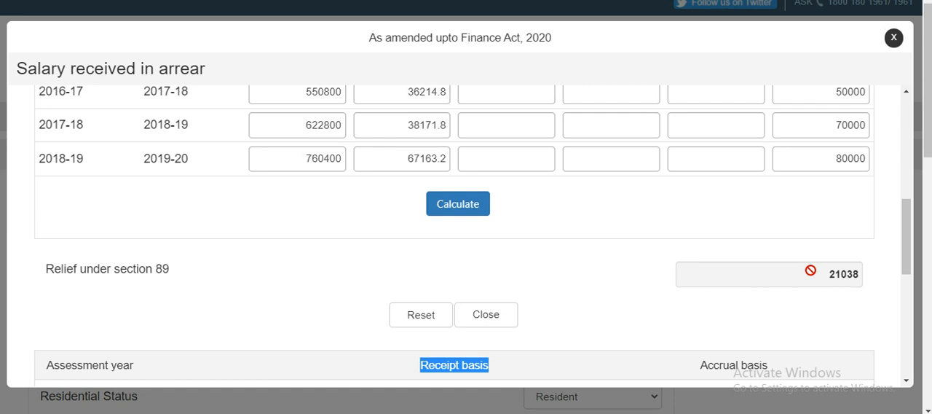
drag(907, 256, 897, 163)
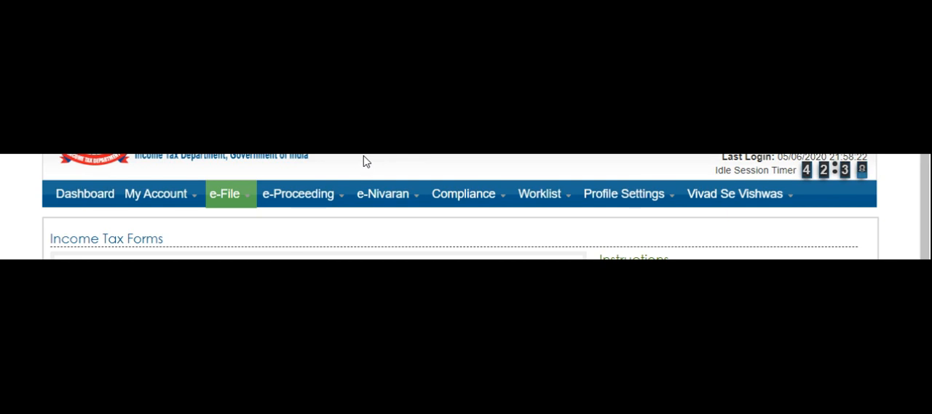
- On the income tax e-filing portal, go to Income Tax Forms and open Form 10E for claiming section 89(1) relief
mouse_move(165, 207)
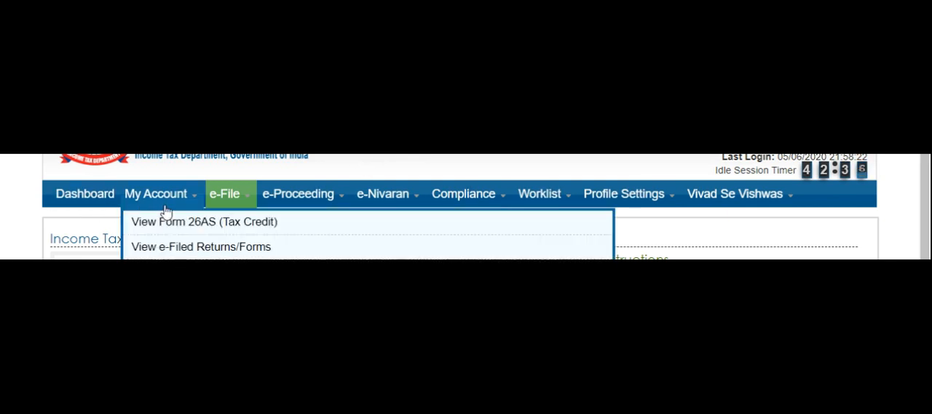
mouse_move(212, 198)
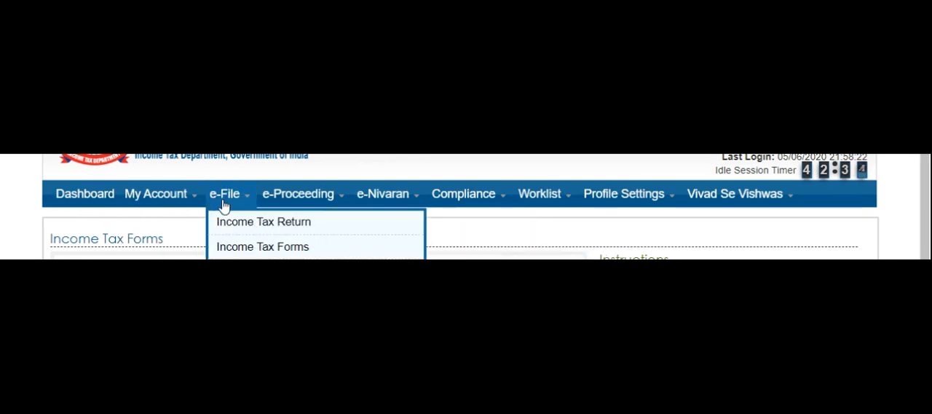
click(244, 247)
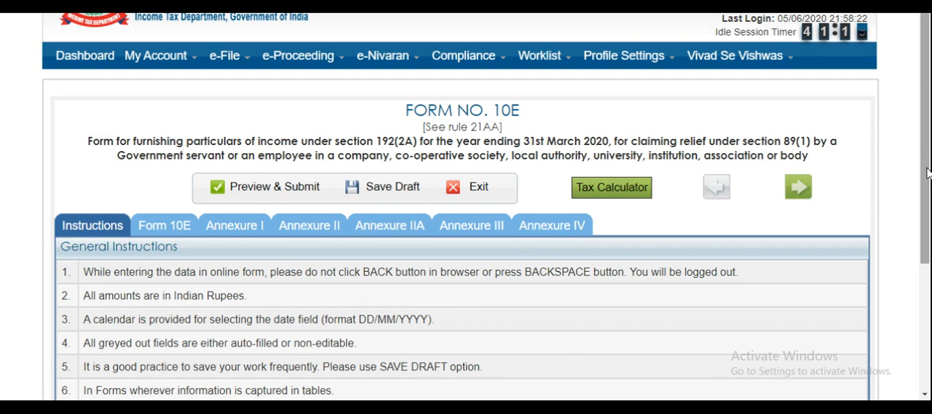
- Save the Form 10E draft after reading the general instructions, and review the arrears or advance salary fields in Annexure I
drag(929, 172, 930, 252)
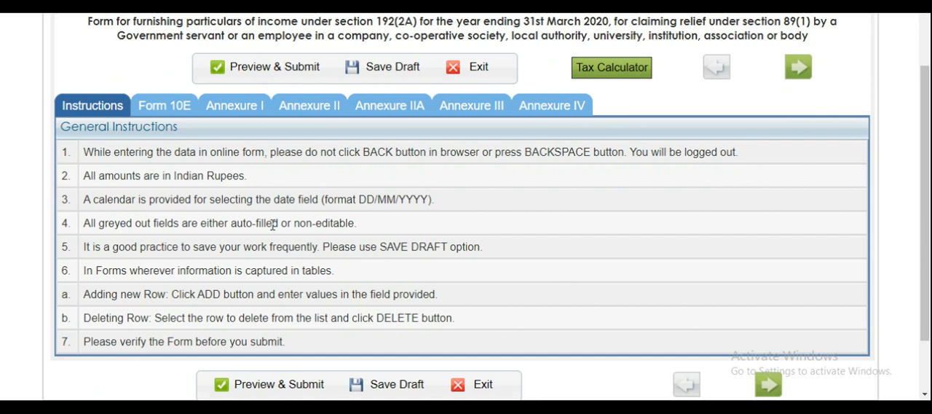
click(390, 71)
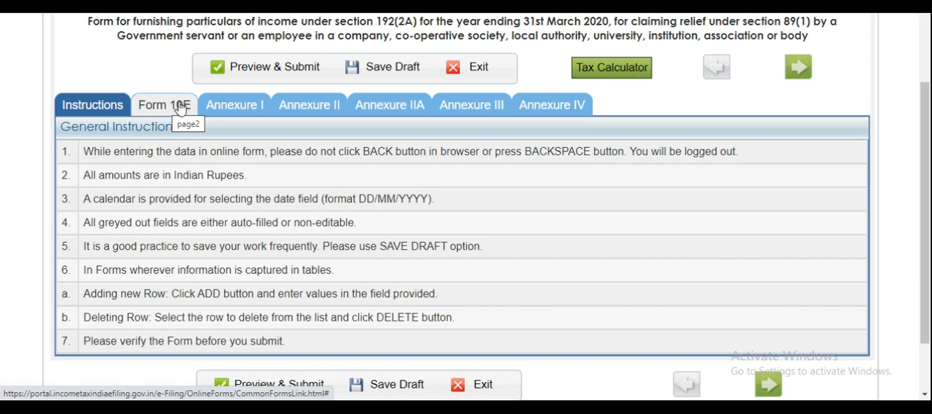
click(218, 117)
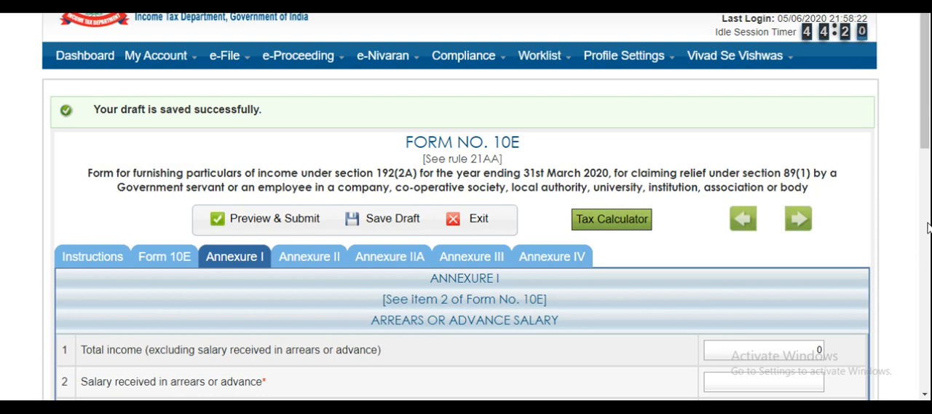
drag(923, 121, 929, 207)
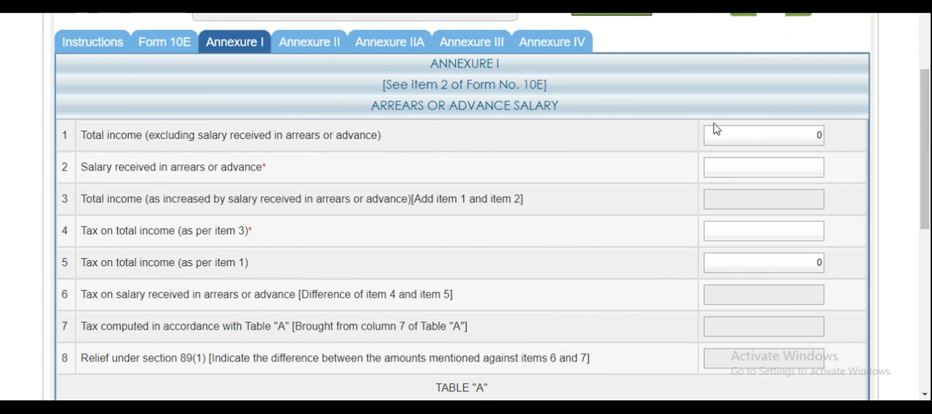
- View the gratuity sections in Annexure II and Annexure IIA of Form 10E, dismissing the session notice
click(318, 48)
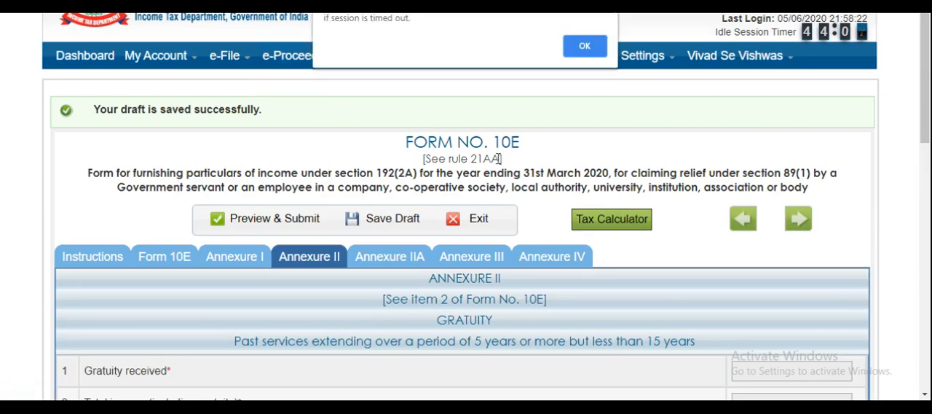
click(580, 48)
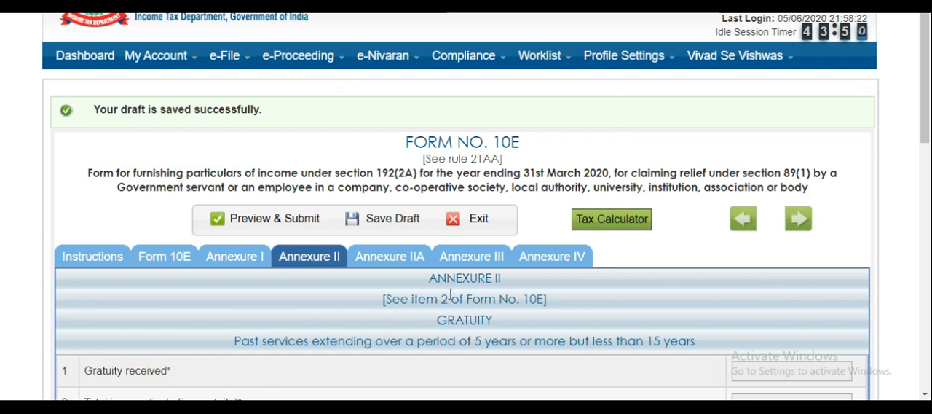
click(391, 267)
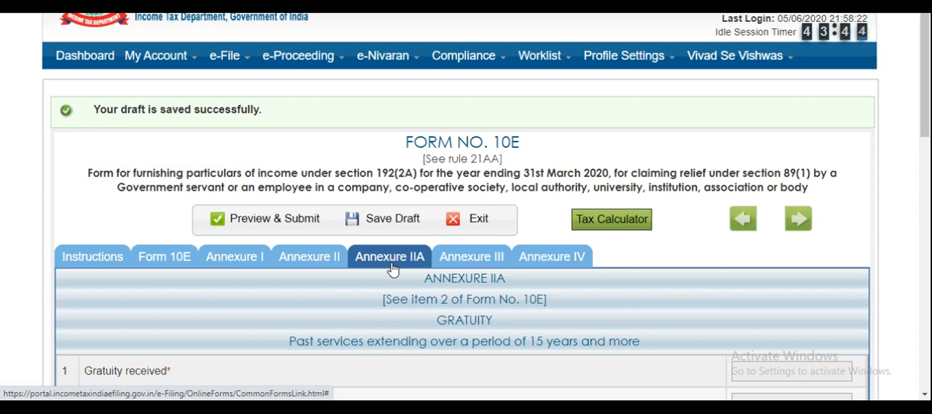
- View the termination compensation fields in Annexure III and the commuted pension fields and yearly table in Annexure IV
click(468, 266)
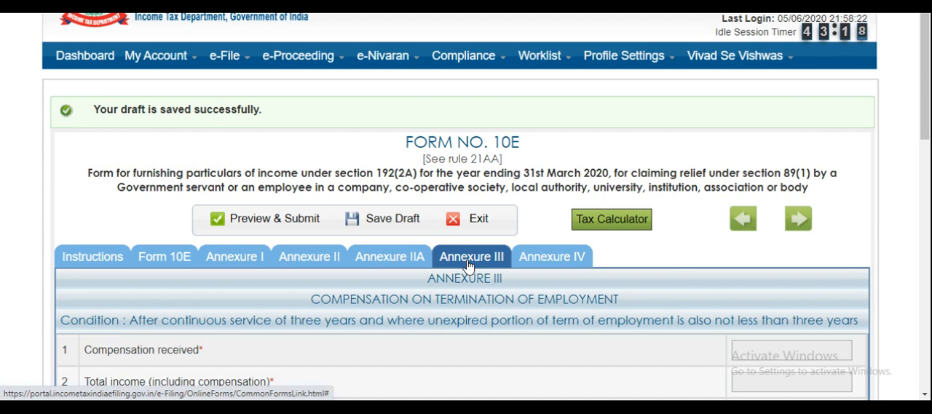
click(563, 261)
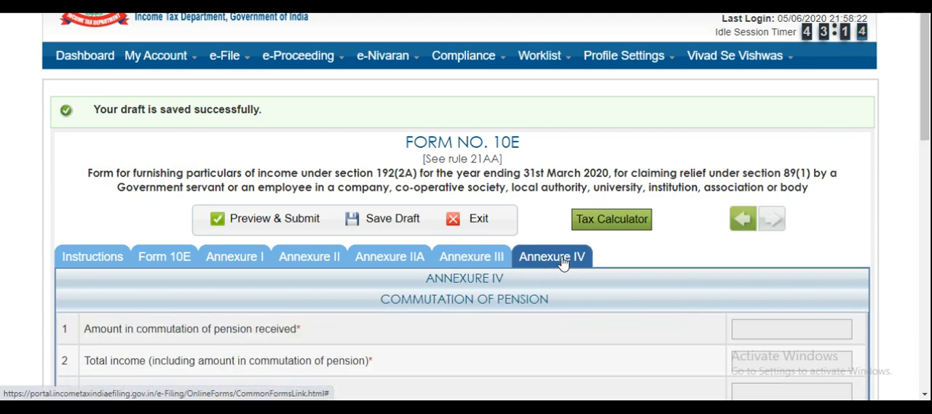
click(927, 240)
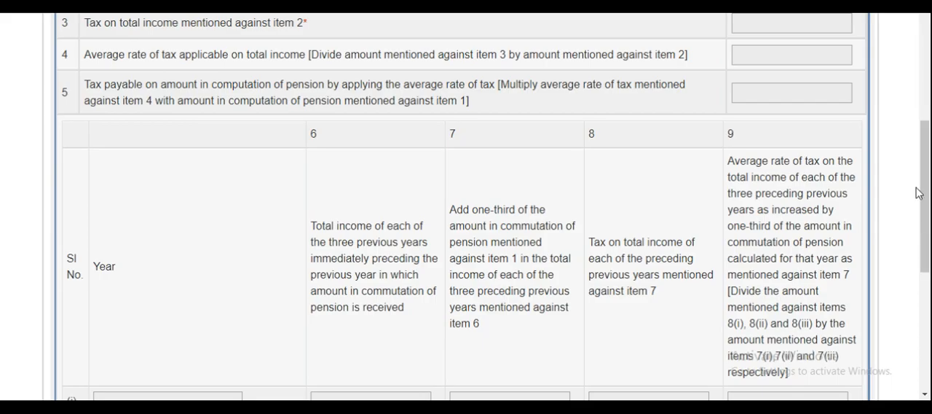
click(926, 108)
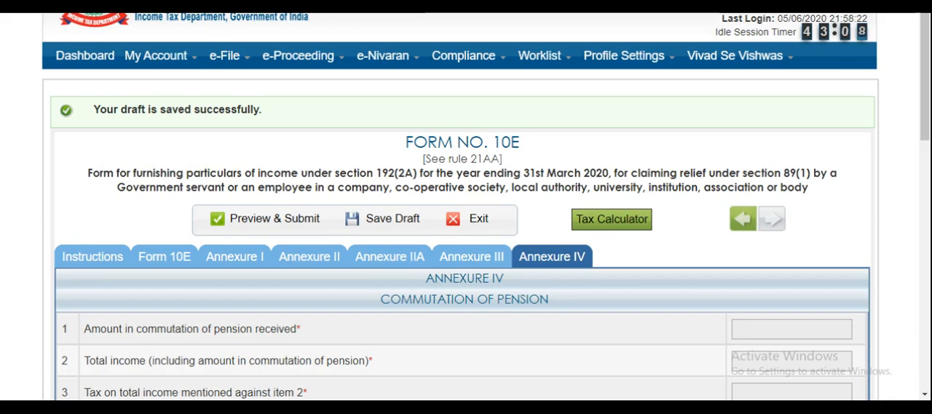
- Return to Annexure I, check the arrears against the Excel worksheet, and enter 200000 as the salary received in arrears or advance
click(237, 262)
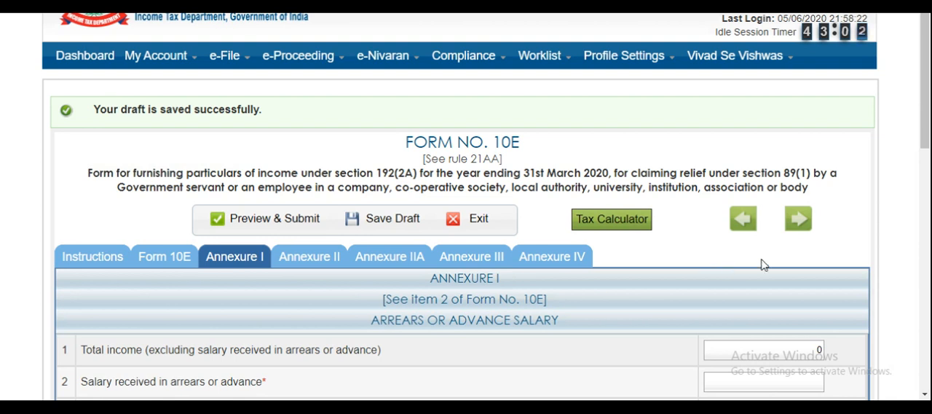
drag(928, 131, 930, 212)
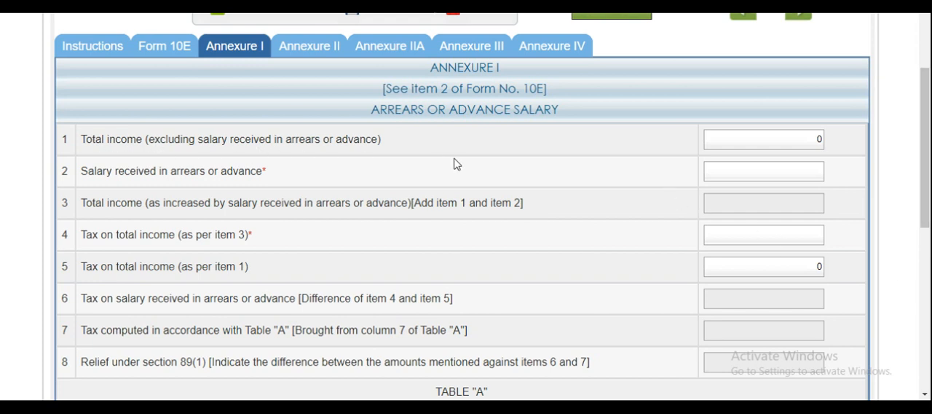
click(803, 141)
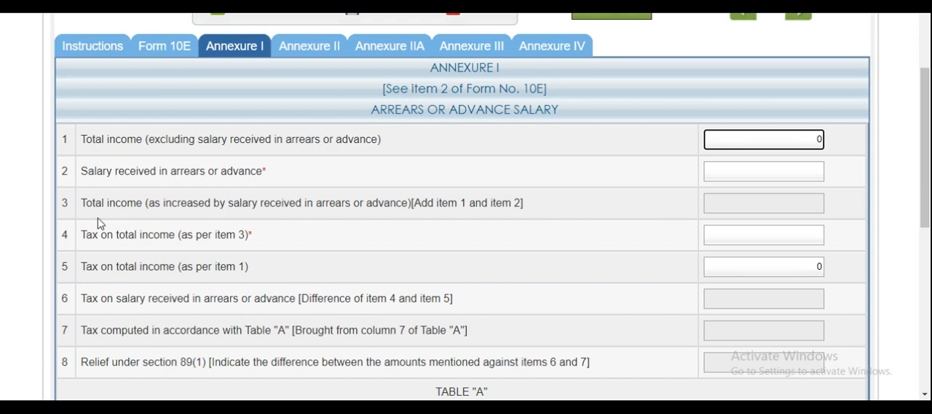
click(104, 181)
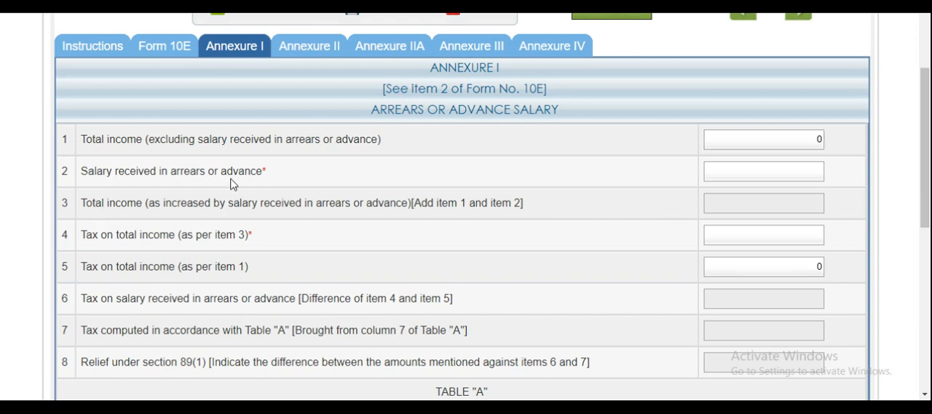
click(747, 173)
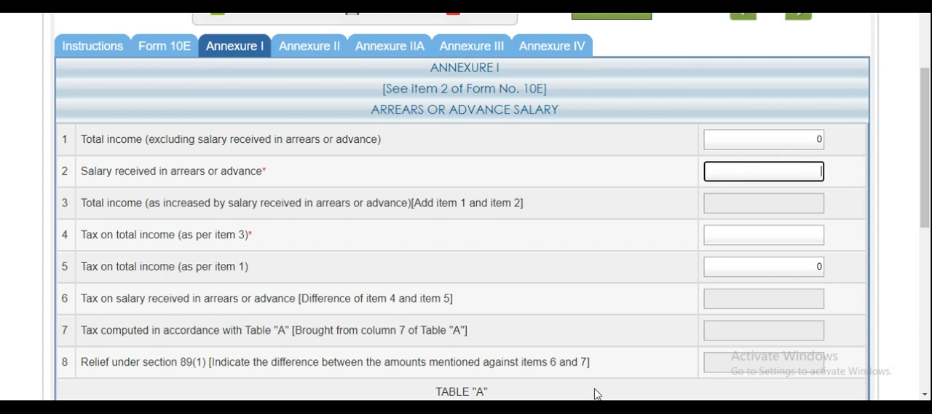
click(306, 407)
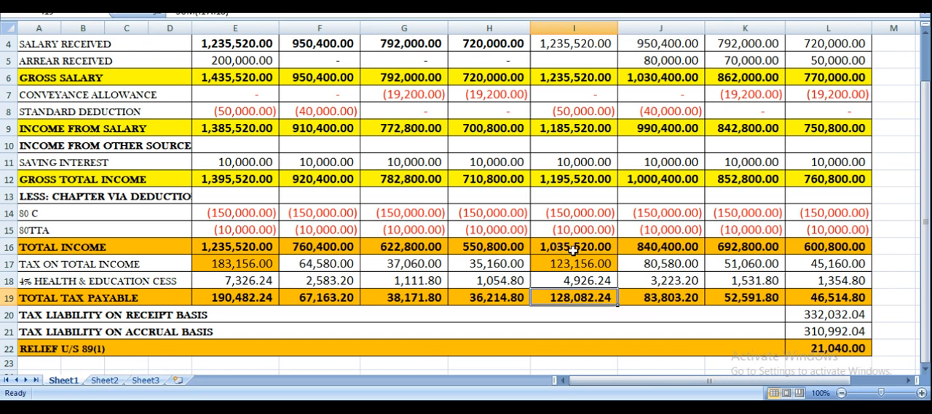
click(561, 407)
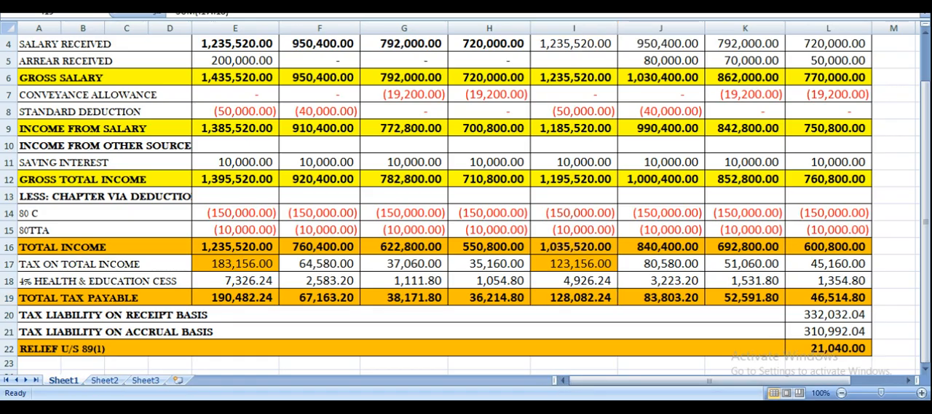
click(764, 37)
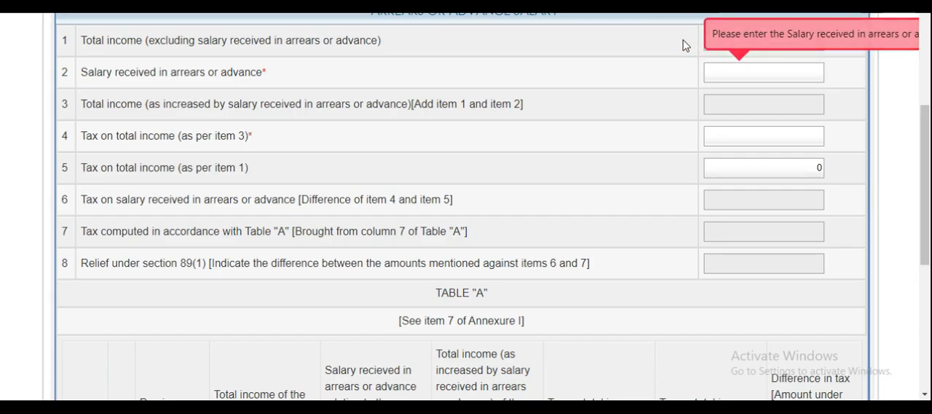
click(764, 73)
text(200000)
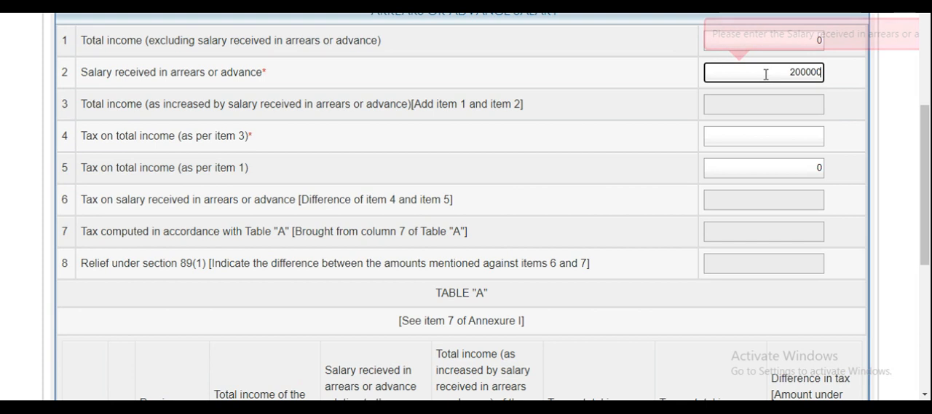
- Set the total income excluding arrears or advance salary in Annexure I to 1035520
click(764, 37)
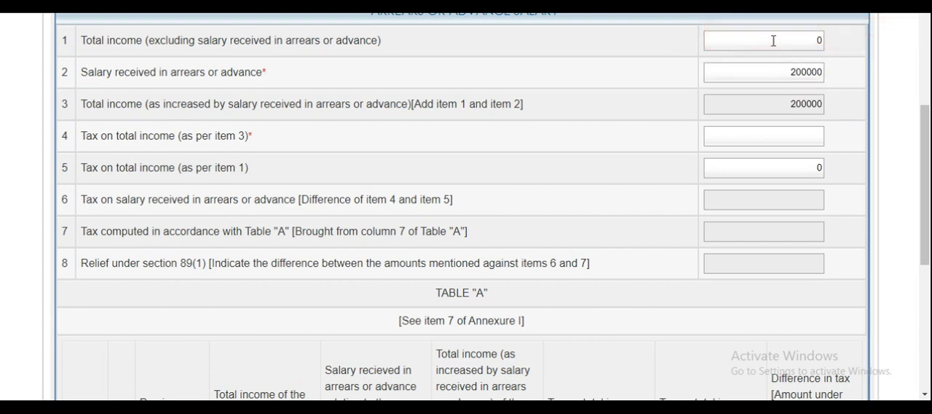
click(772, 39)
text(1035)
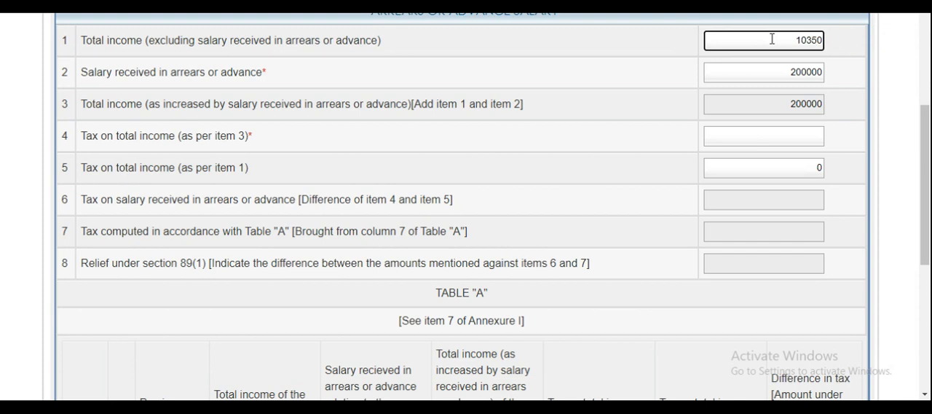
text(52)
click(795, 140)
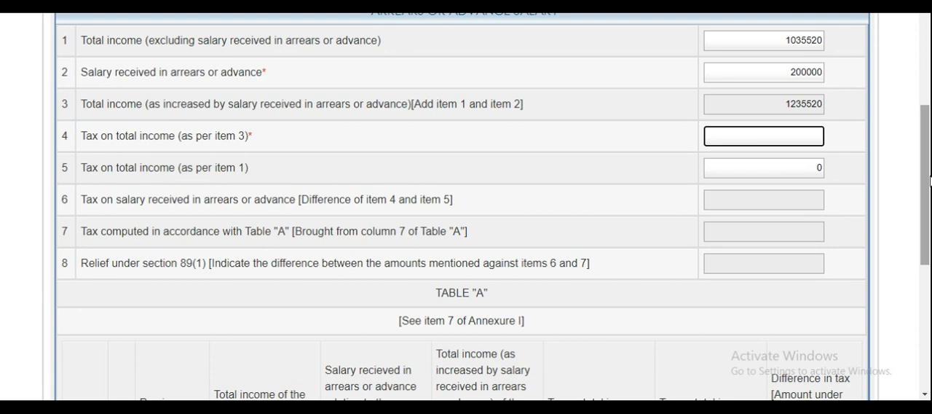
- Review the previous year, income, arrears and tax columns of Table "A", and return to the start of Annexure I
drag(927, 183, 929, 280)
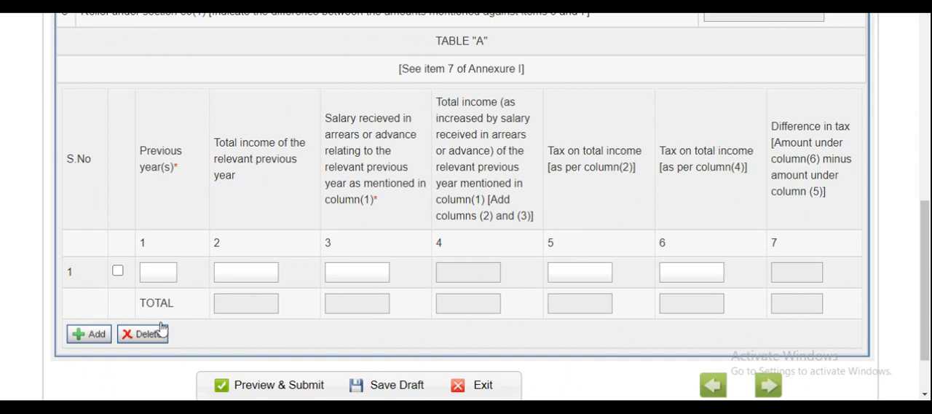
click(154, 278)
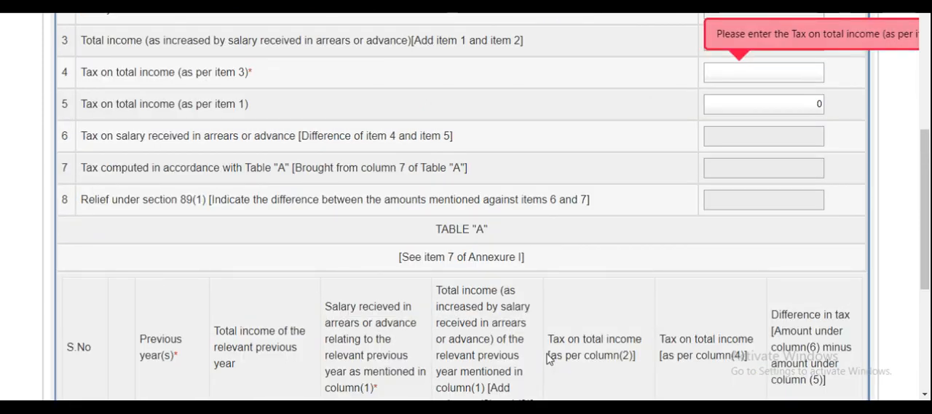
drag(929, 255, 929, 313)
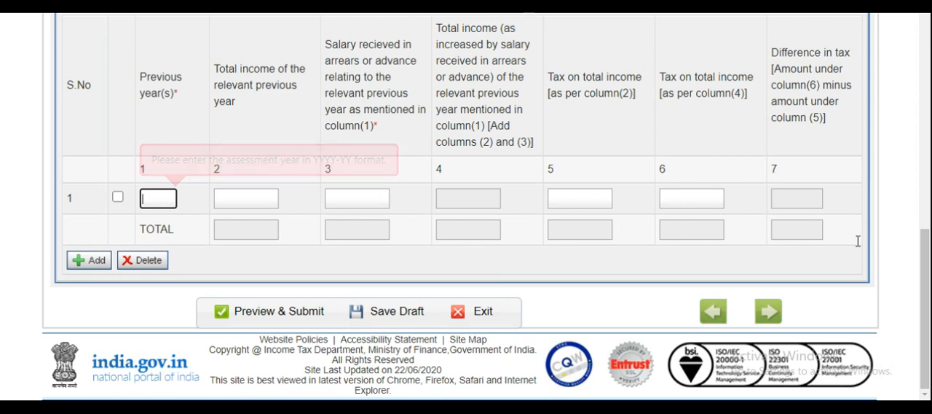
drag(929, 314, 874, 142)
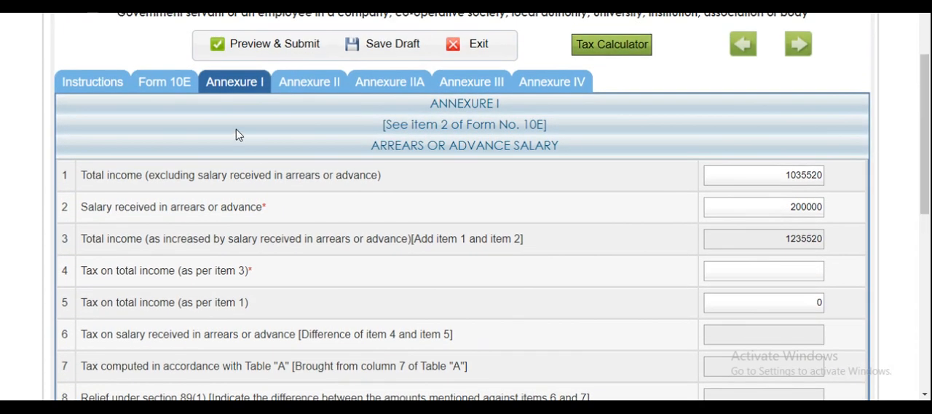